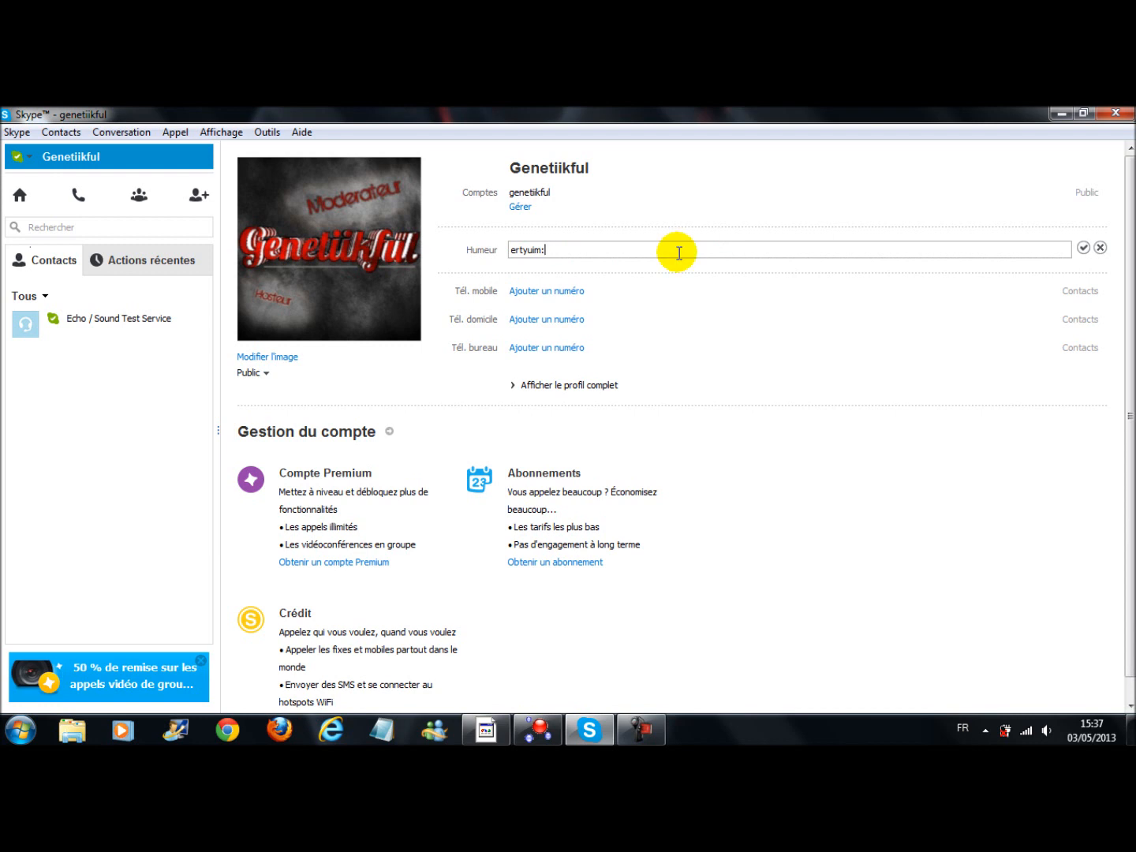
Replace the Skype profile's mood message with "Merci" and save it
text(Merc)
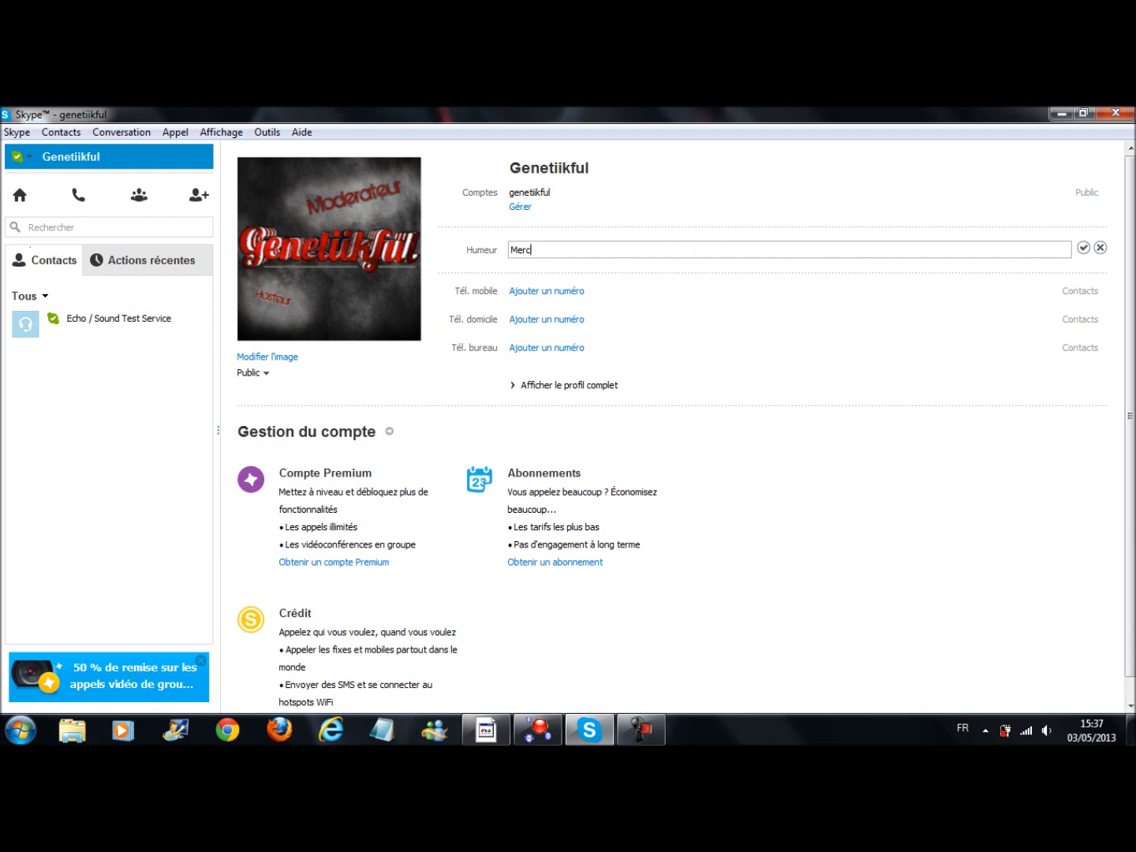
text(i)
click(1082, 248)
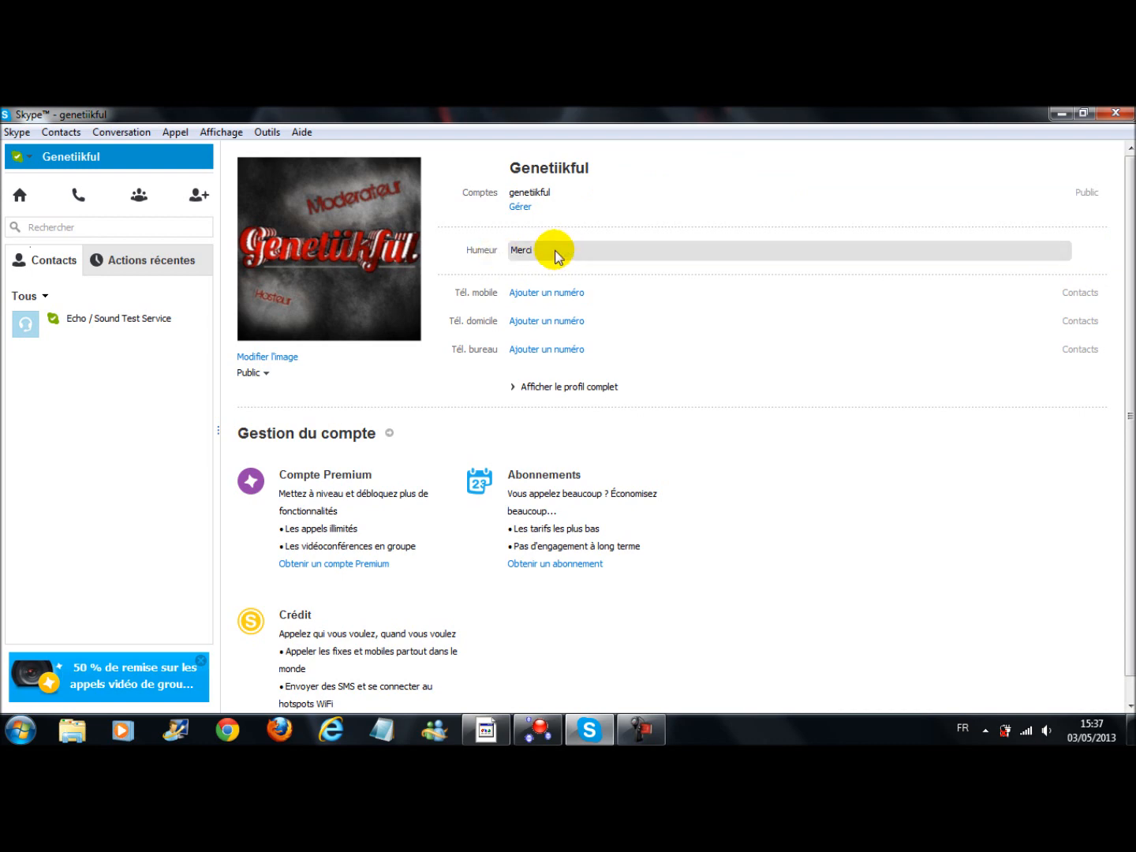
Minimize Skype, switch to Mood Editor for Skype and move its window nearer the middle of the desktop
click(1060, 114)
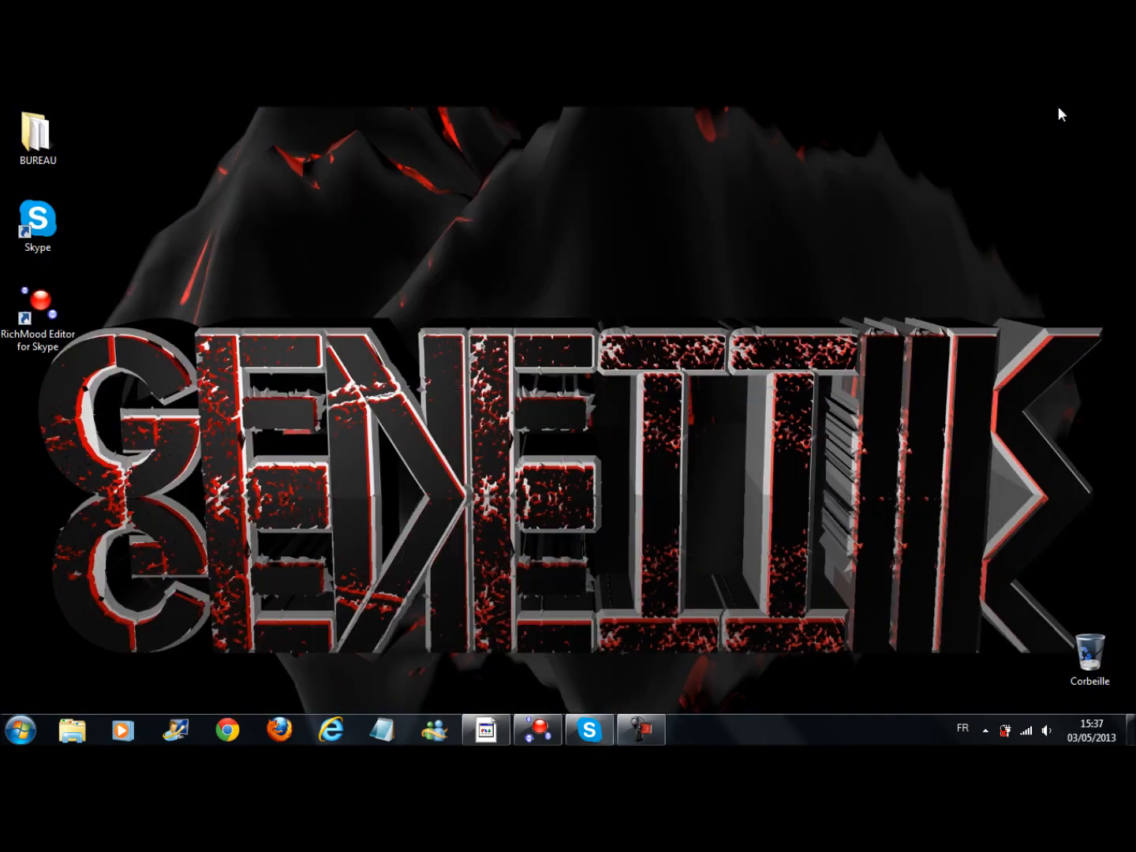
click(537, 730)
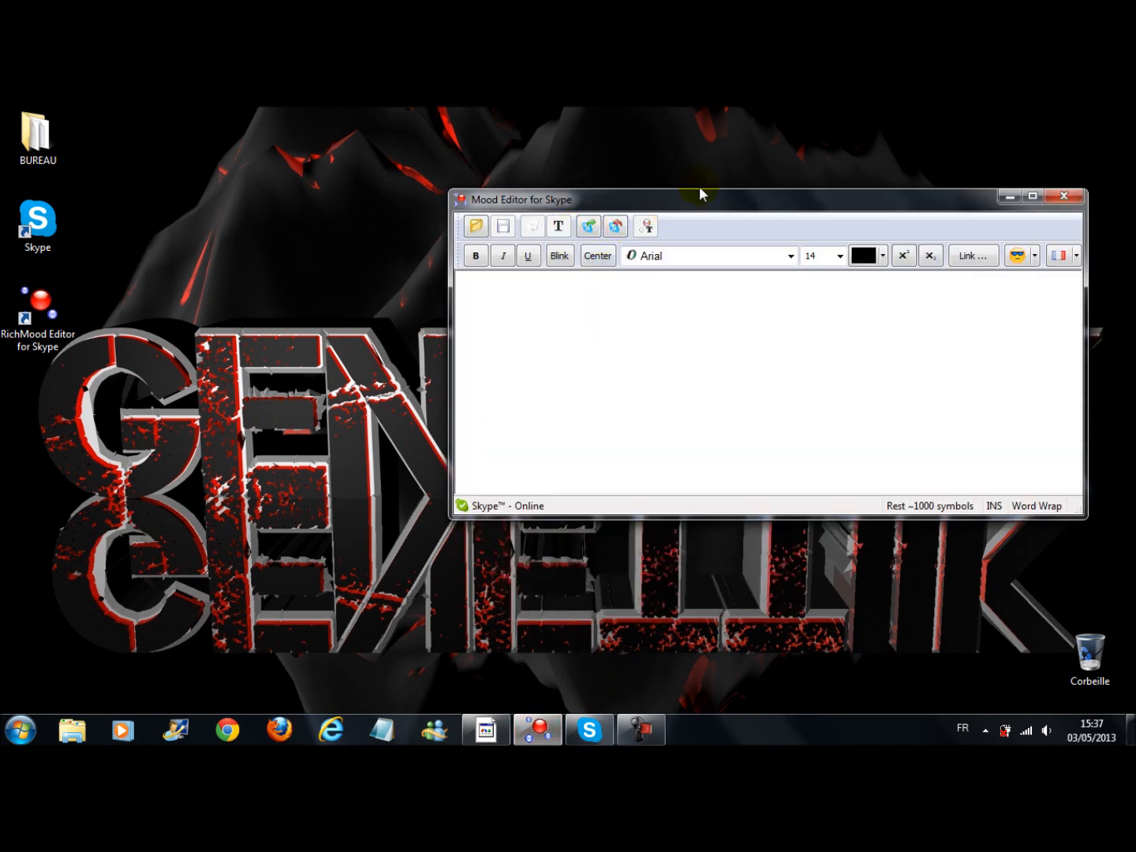
drag(717, 208, 473, 211)
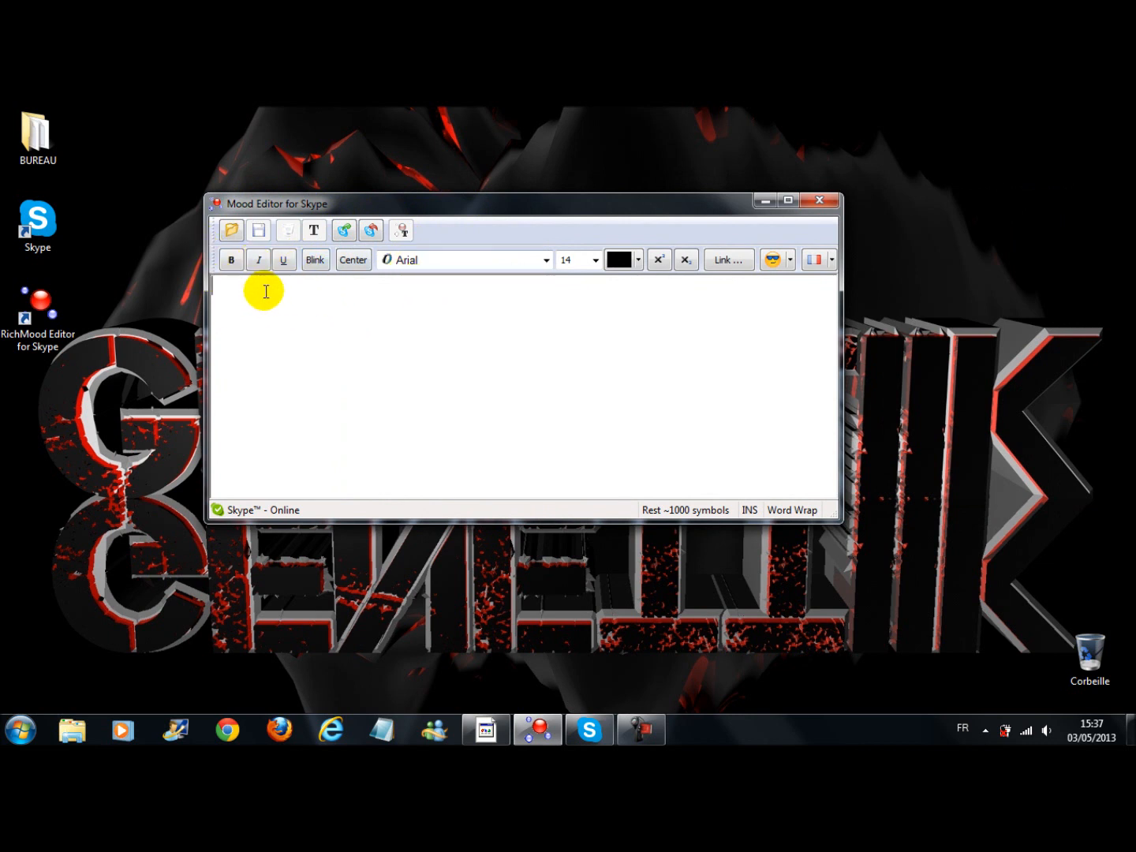
text(fds)
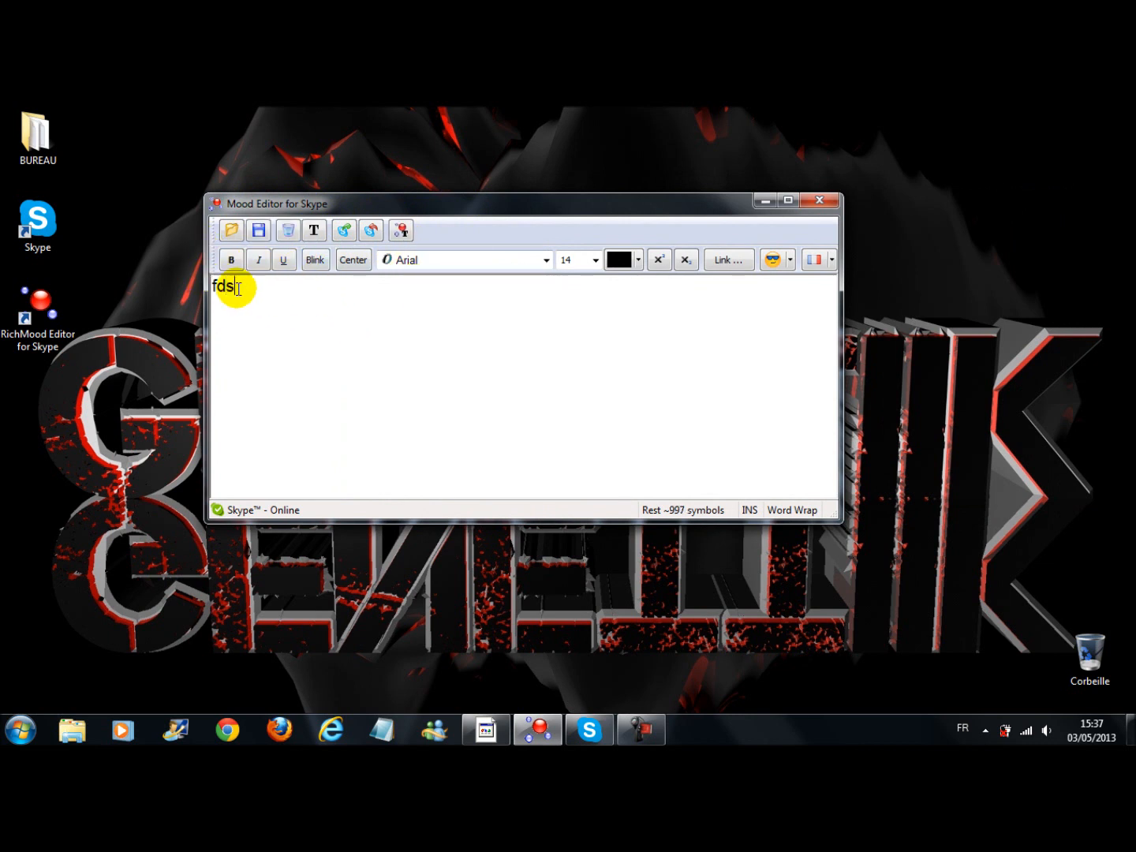
key(Num_Lock)
key(BackSpace)
key(BackSpace)
key(BackSpace)
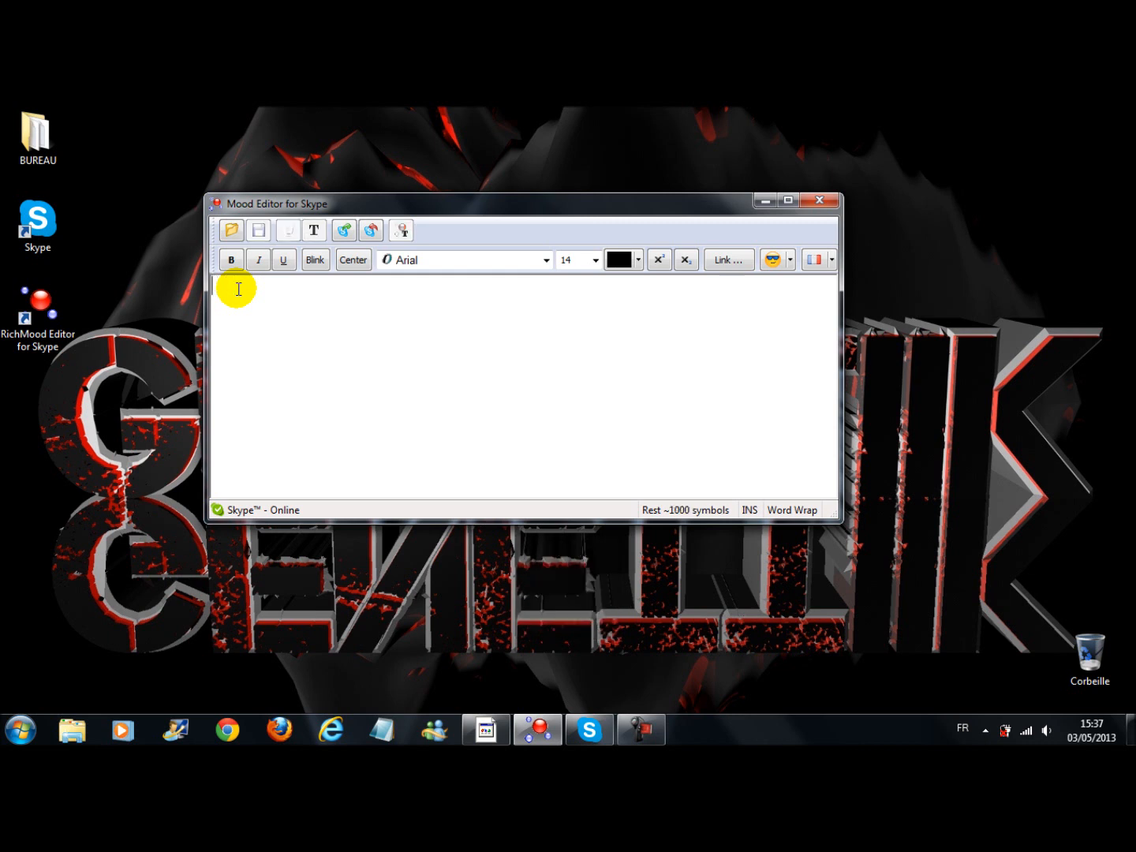
key(Num_Lock)
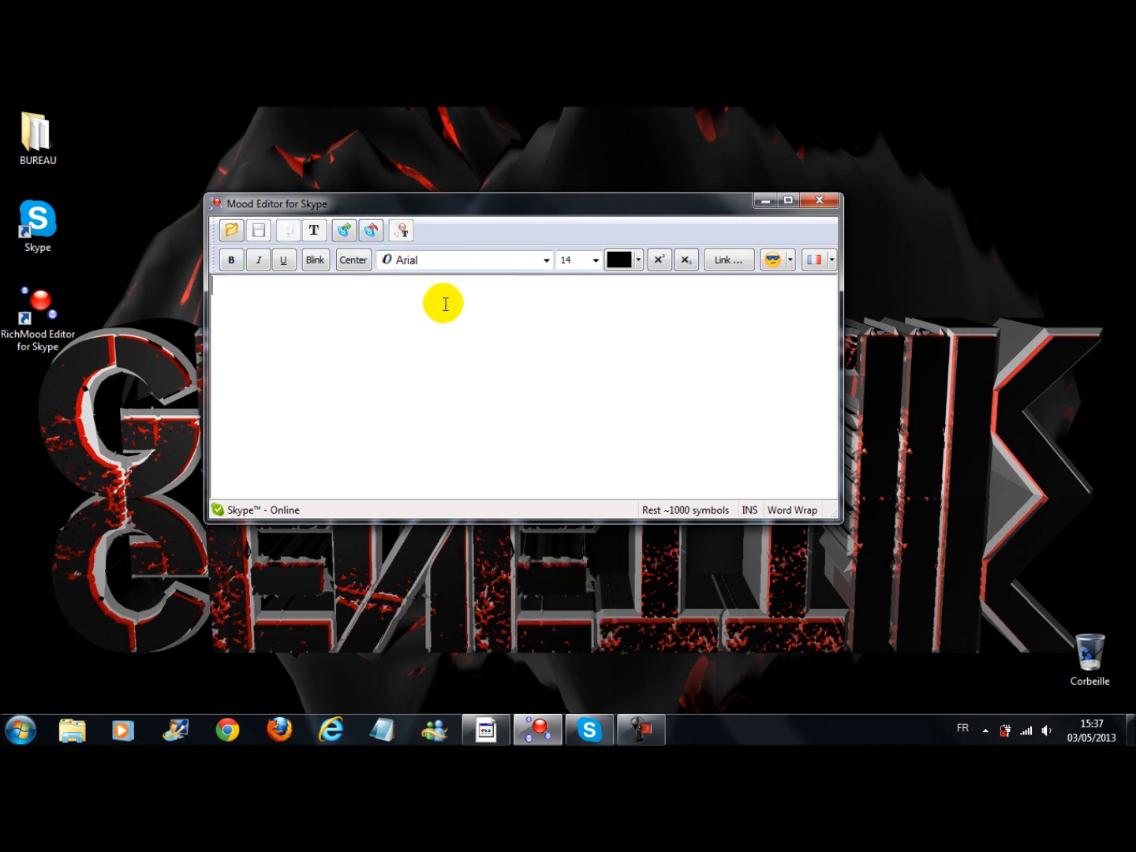
key(Num_Lock)
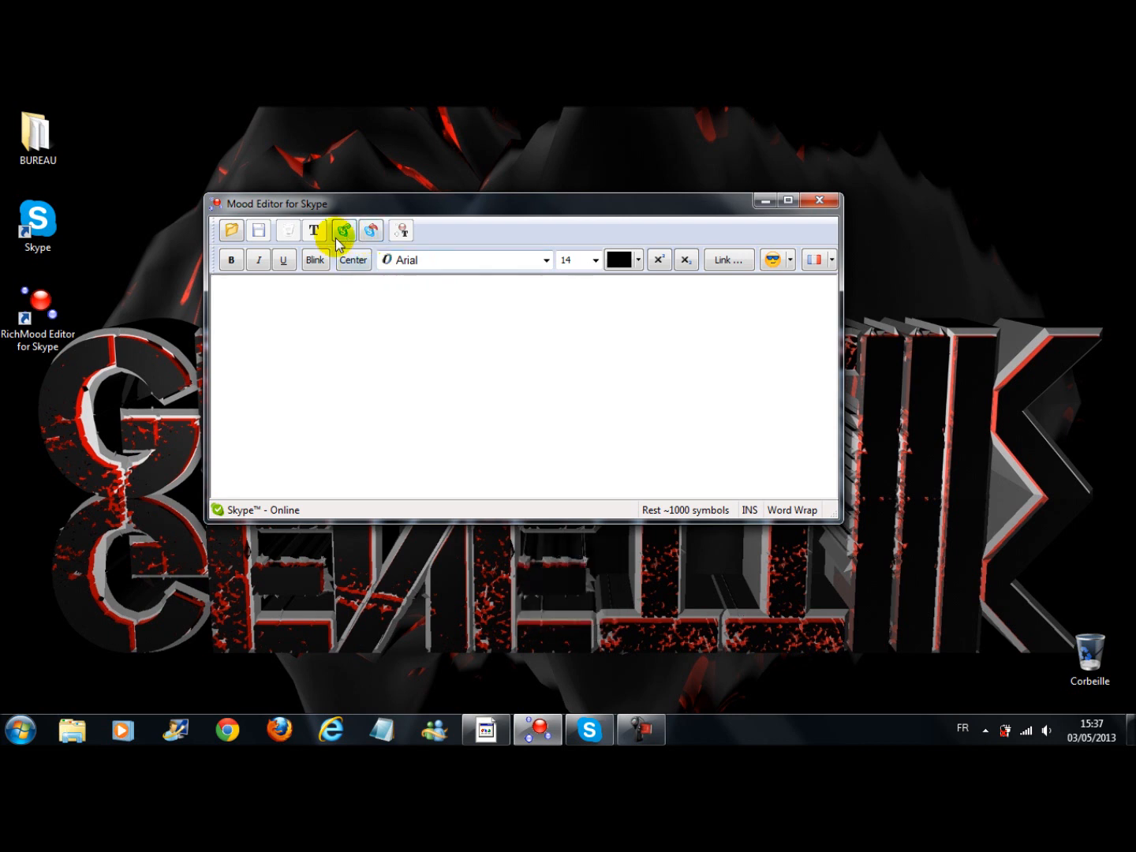
Write the mood text "Merci pour les 100 abonnés , si tu n'es pas encore abonnés" in the editor
text(Merci)
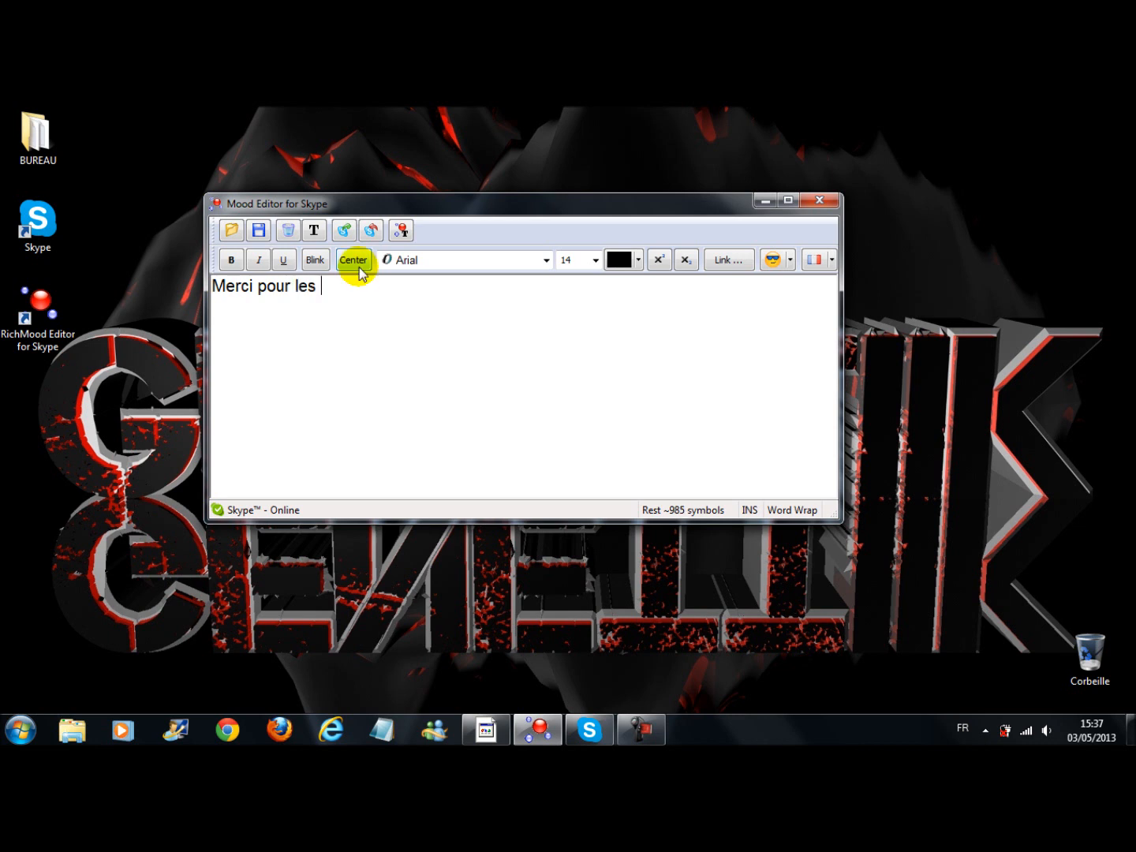
text(pour les 100 abonnés , si tu n'es pas encore abonnés)
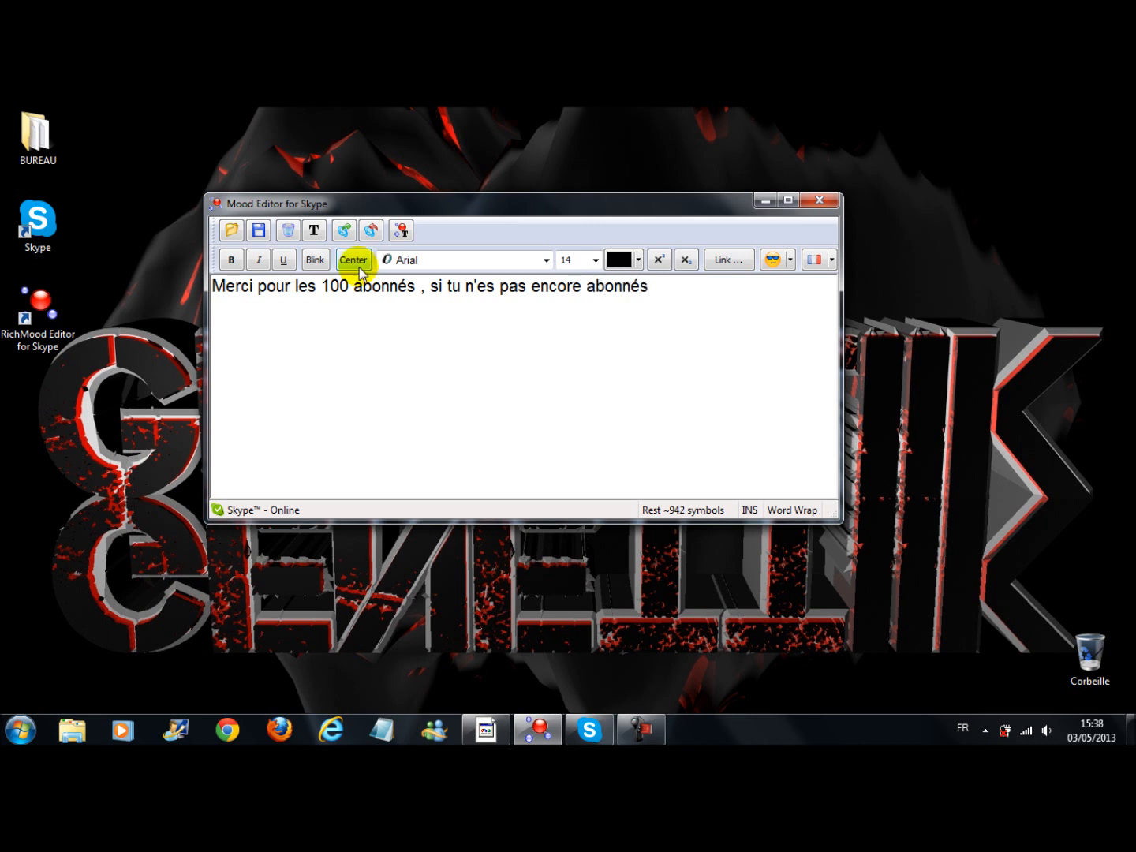
Color the word "Merci" red
double_click(220, 287)
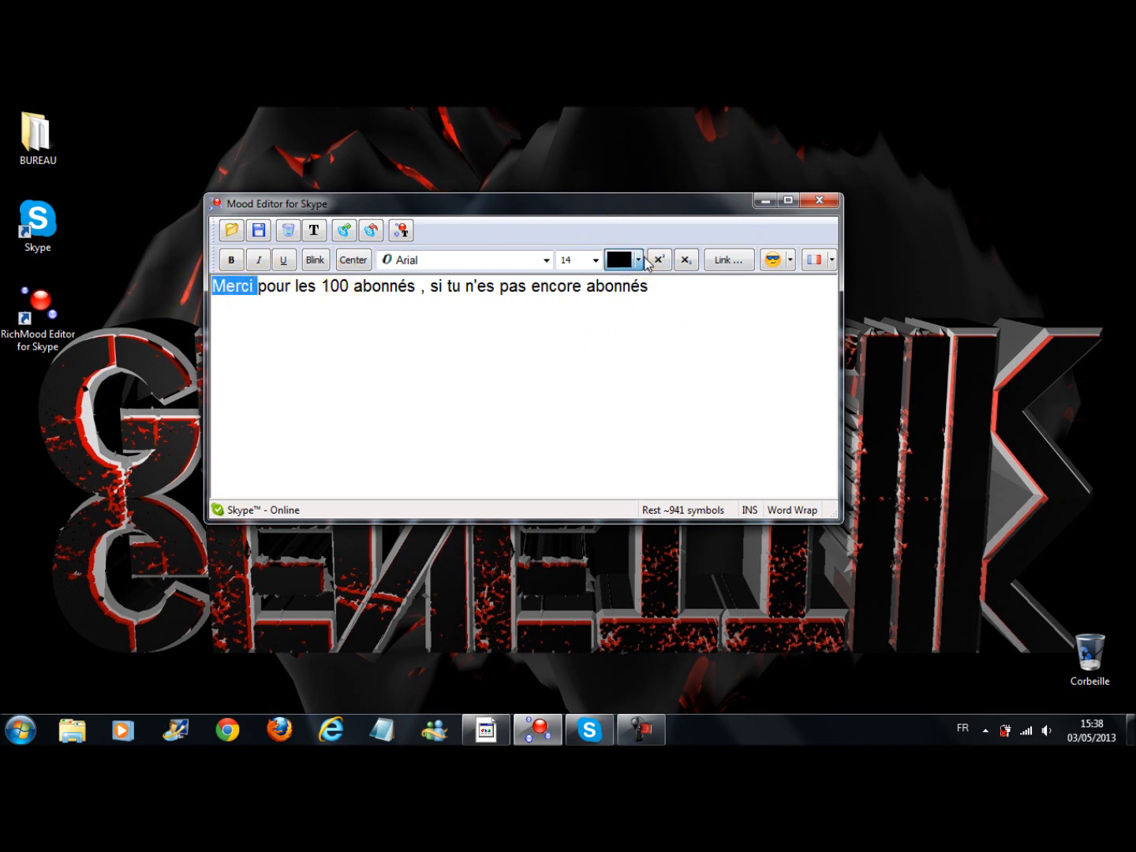
click(646, 257)
click(612, 326)
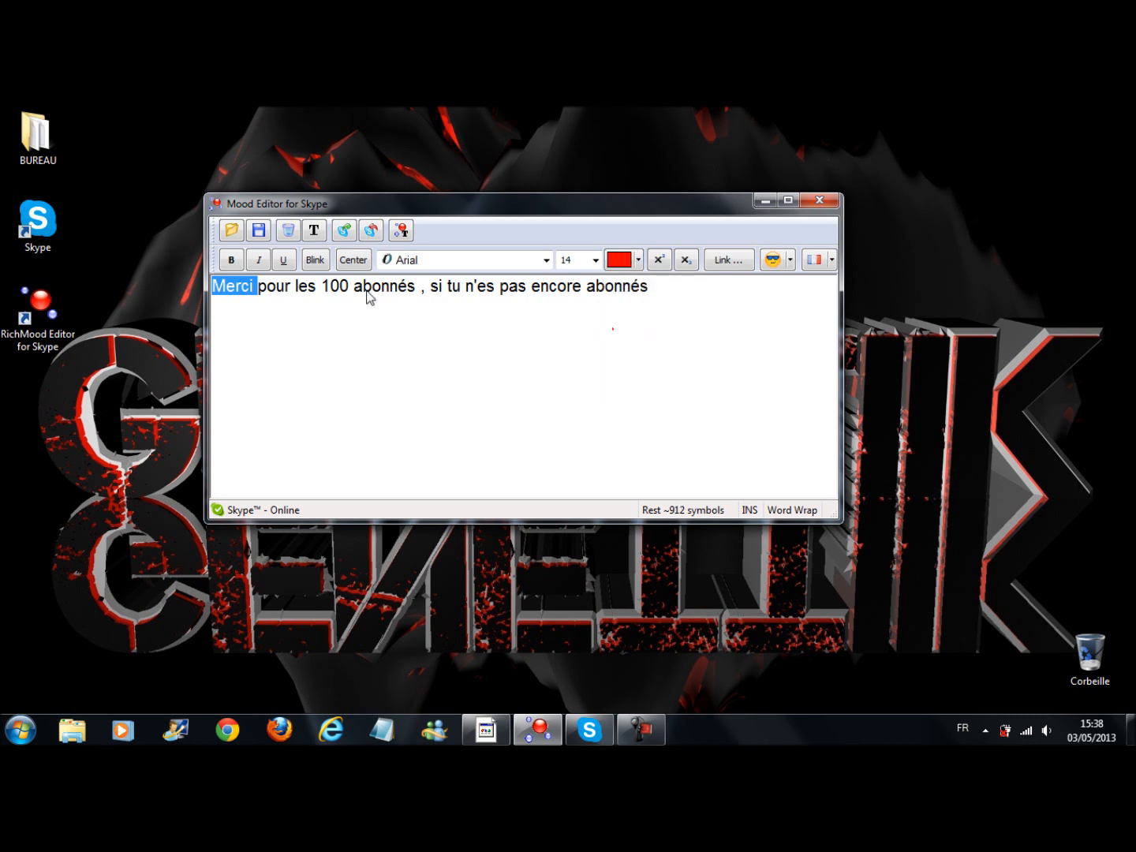
Color the words "pour les" dark blue
click(279, 287)
double_click(277, 287)
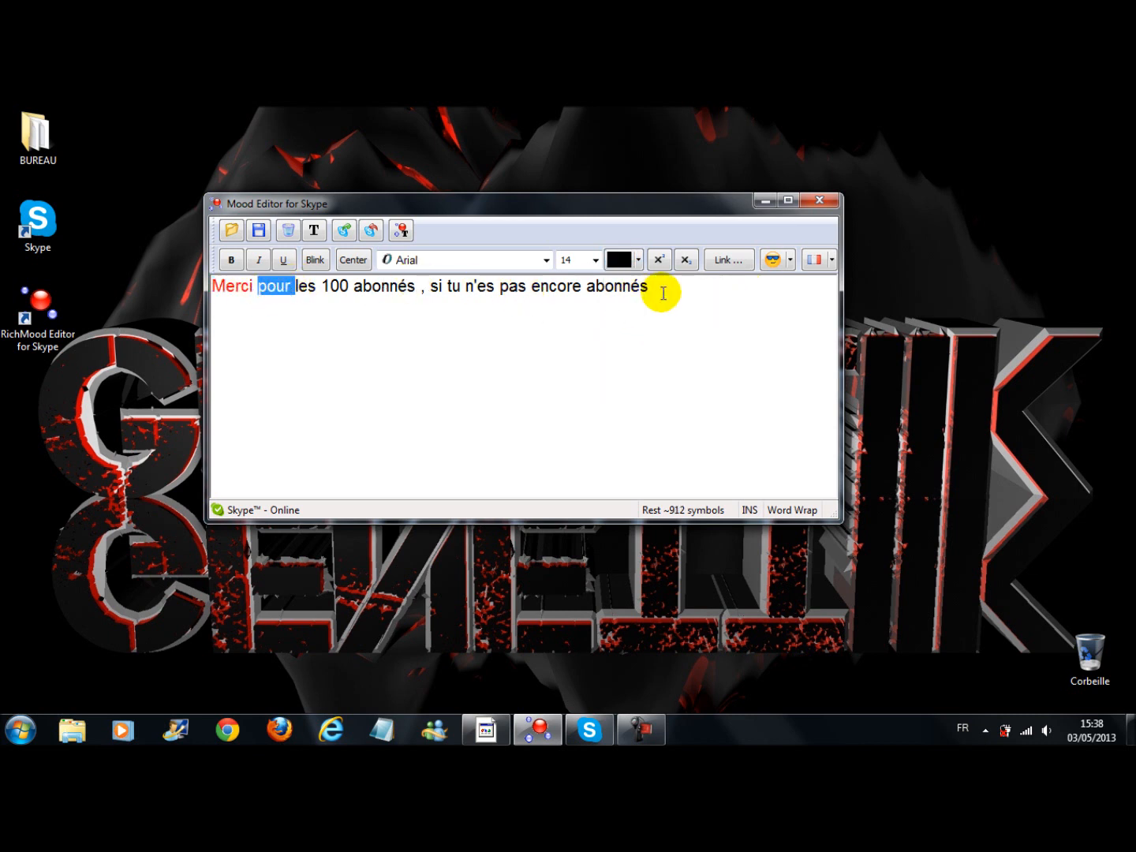
click(638, 259)
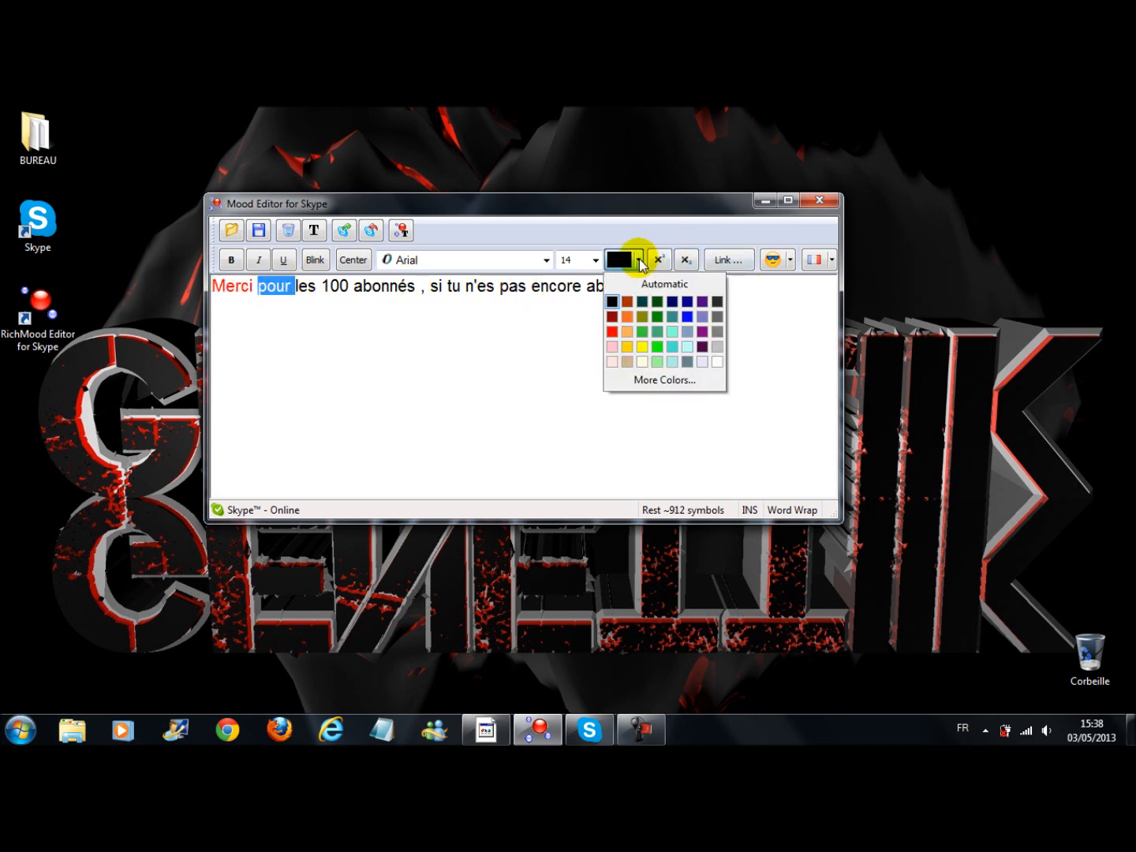
click(673, 302)
double_click(309, 288)
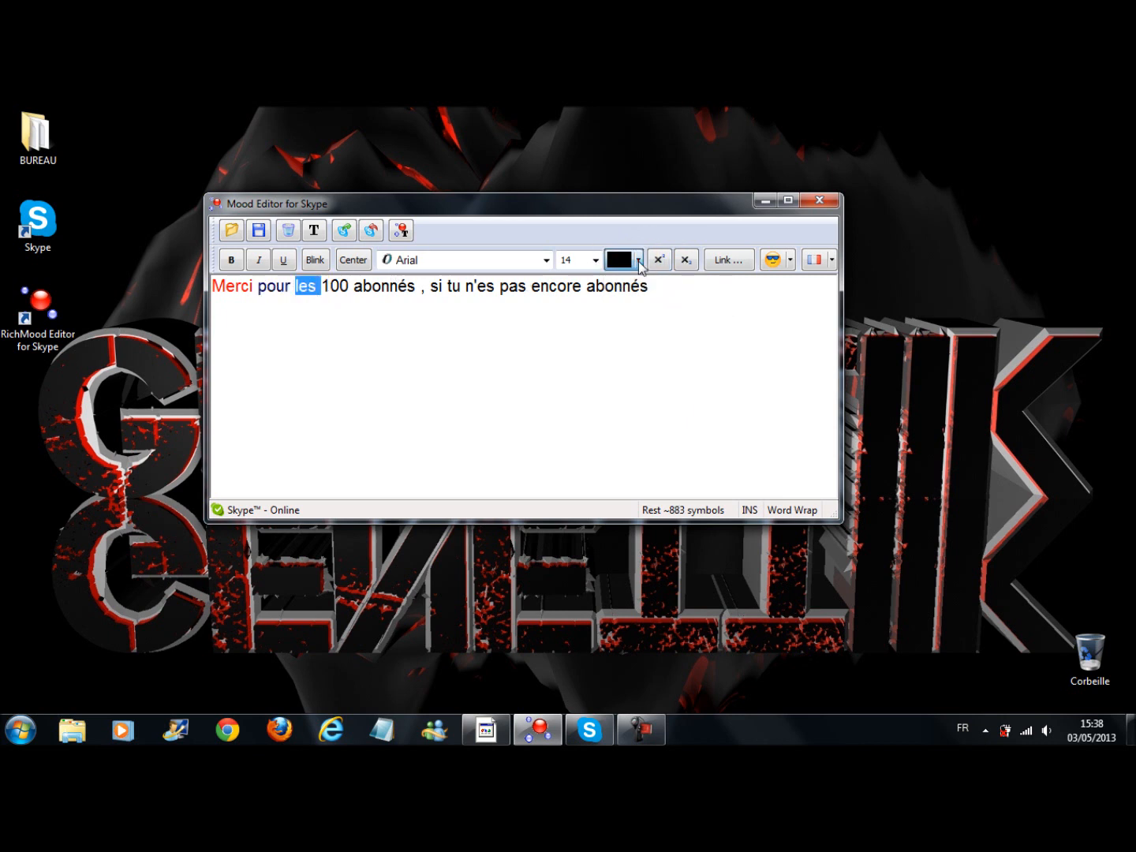
click(639, 259)
click(676, 301)
Color "100 abonnés" and the comma after it turquoise
double_click(336, 286)
click(638, 260)
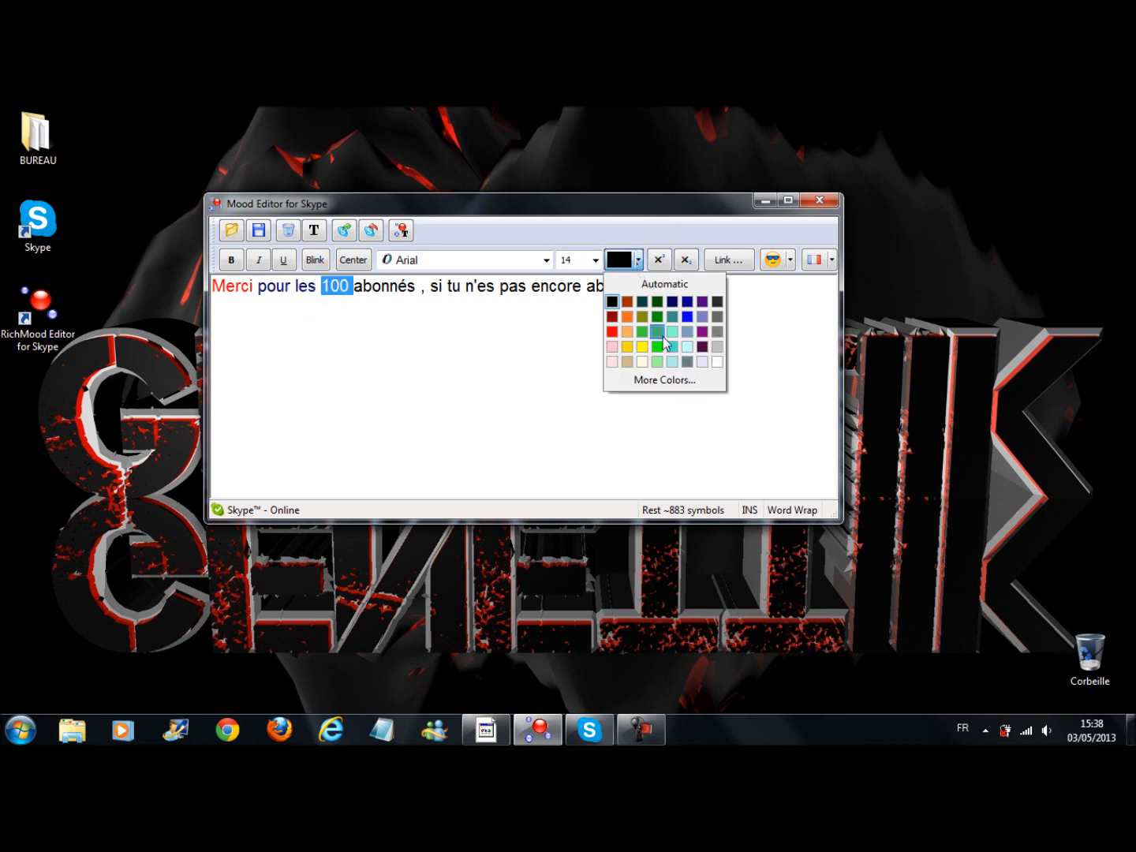
click(671, 348)
double_click(385, 288)
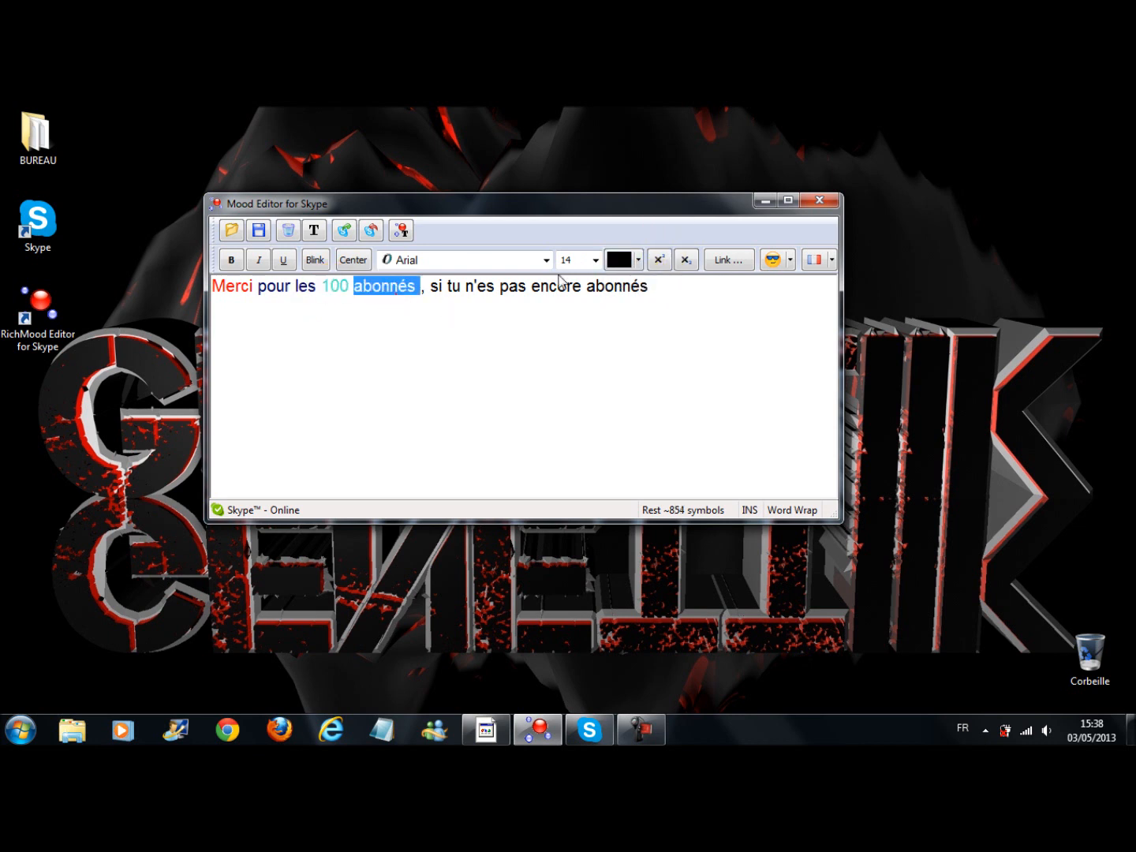
click(638, 259)
click(672, 347)
double_click(424, 287)
click(638, 258)
click(667, 347)
Color the words "si tu n'es" bright green
click(436, 287)
double_click(436, 288)
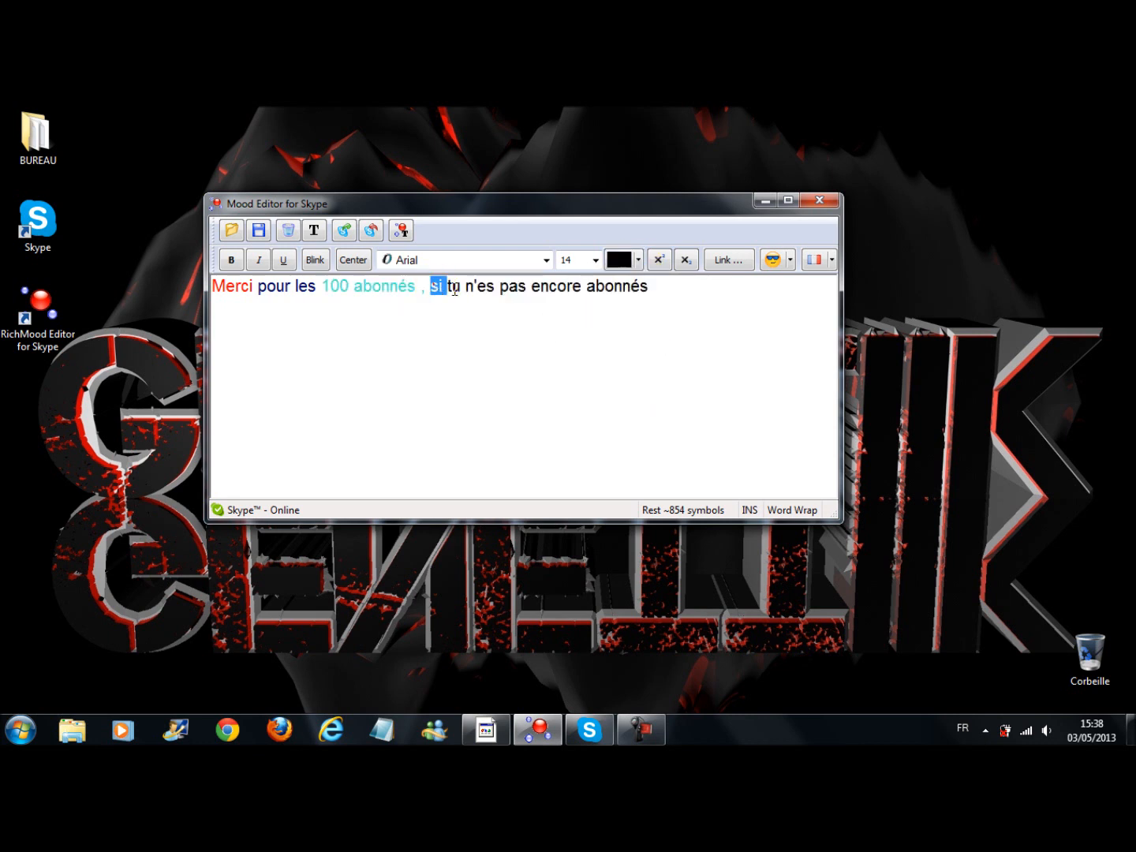
click(639, 260)
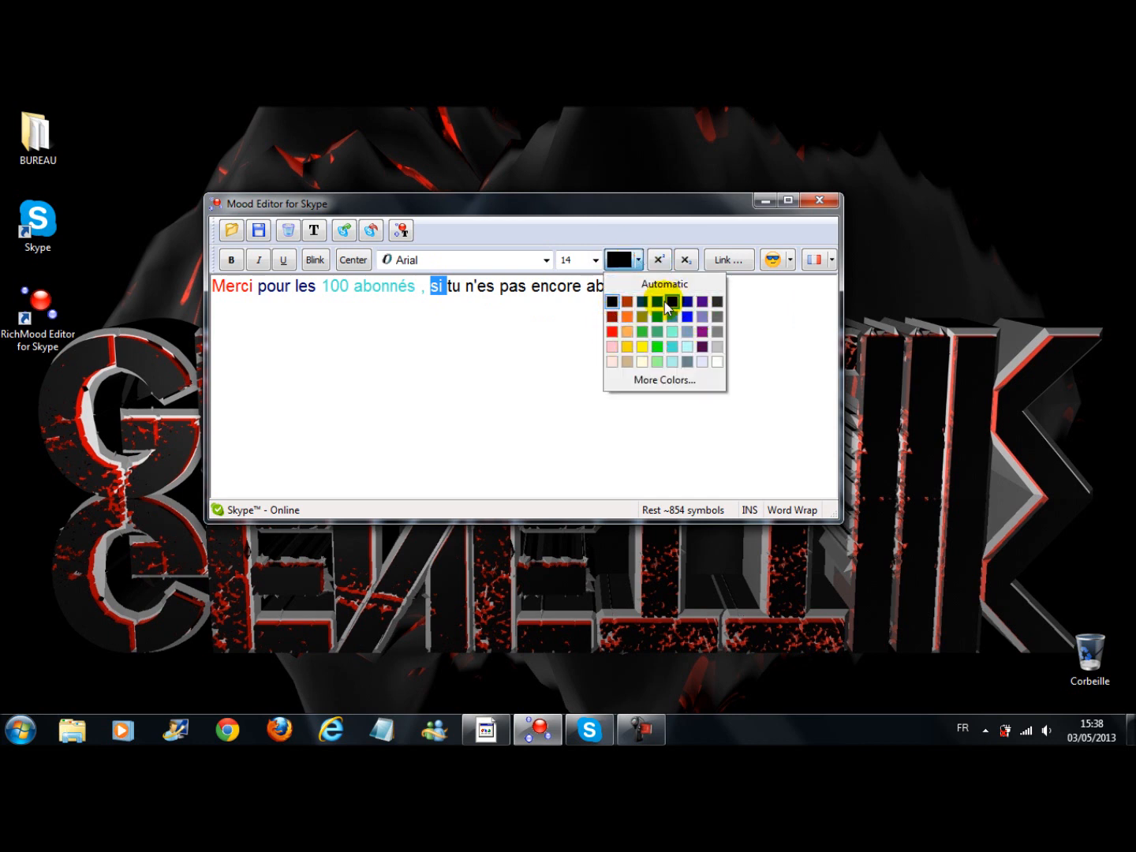
click(656, 346)
click(454, 286)
click(631, 267)
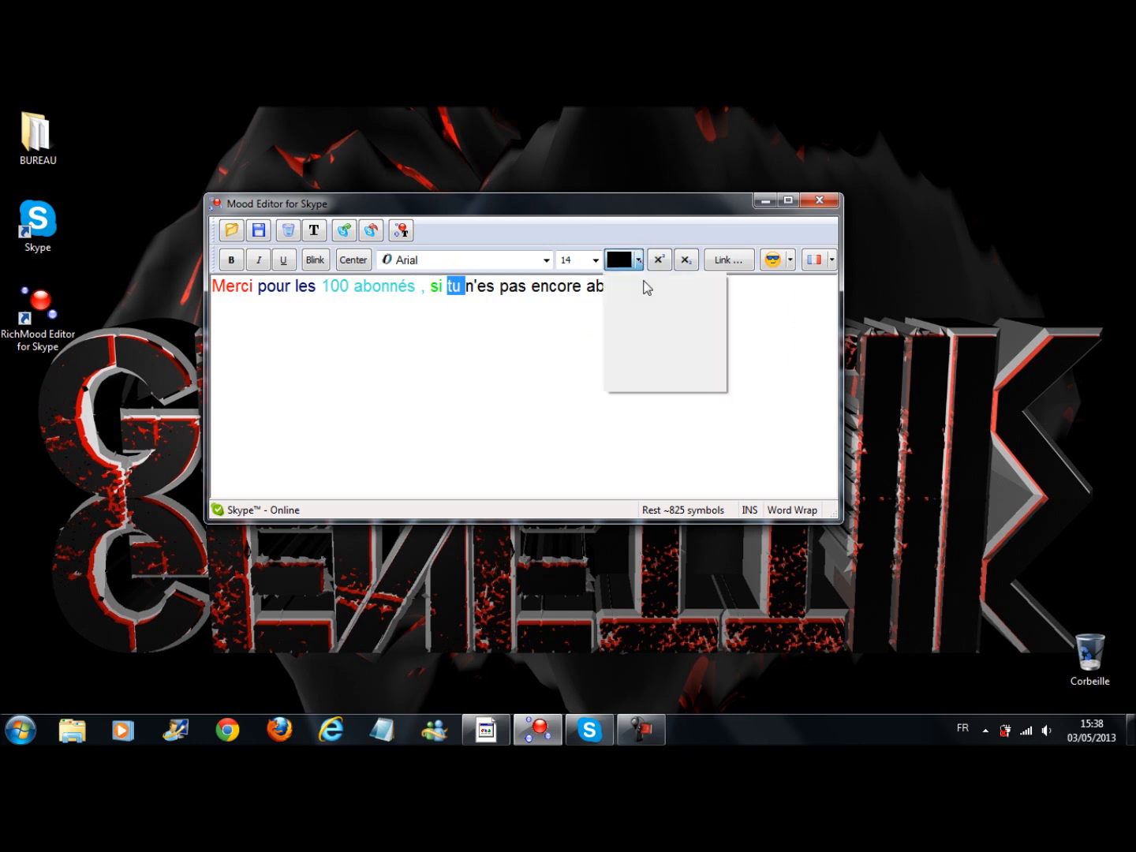
click(657, 347)
double_click(489, 288)
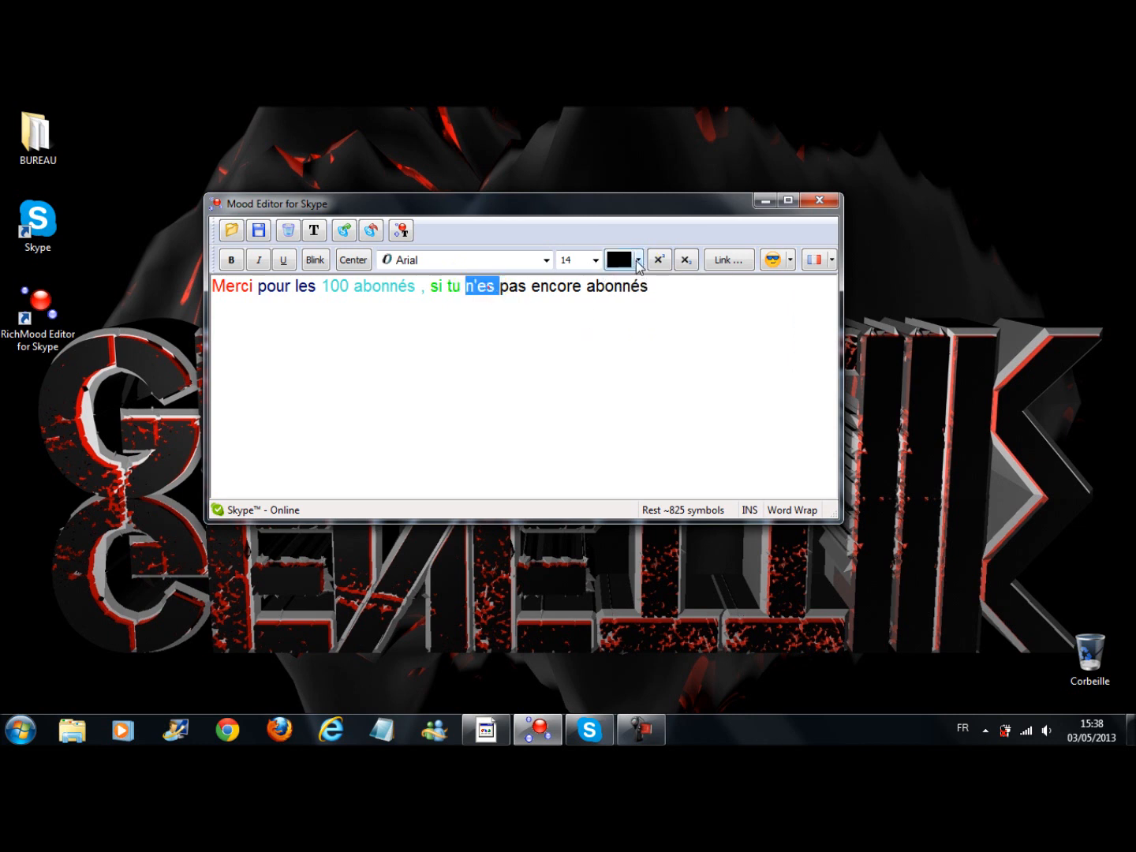
click(637, 261)
click(656, 347)
Color the words "pas encore" gold
double_click(515, 288)
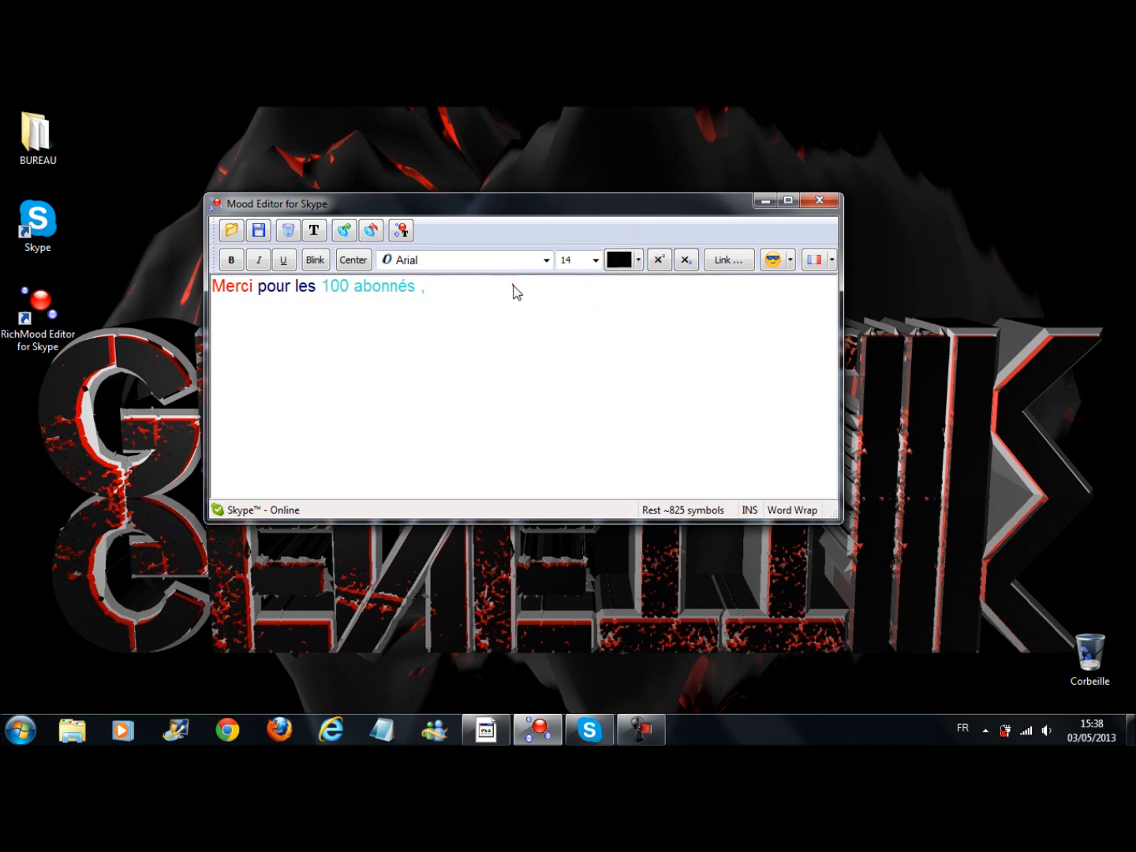
click(638, 260)
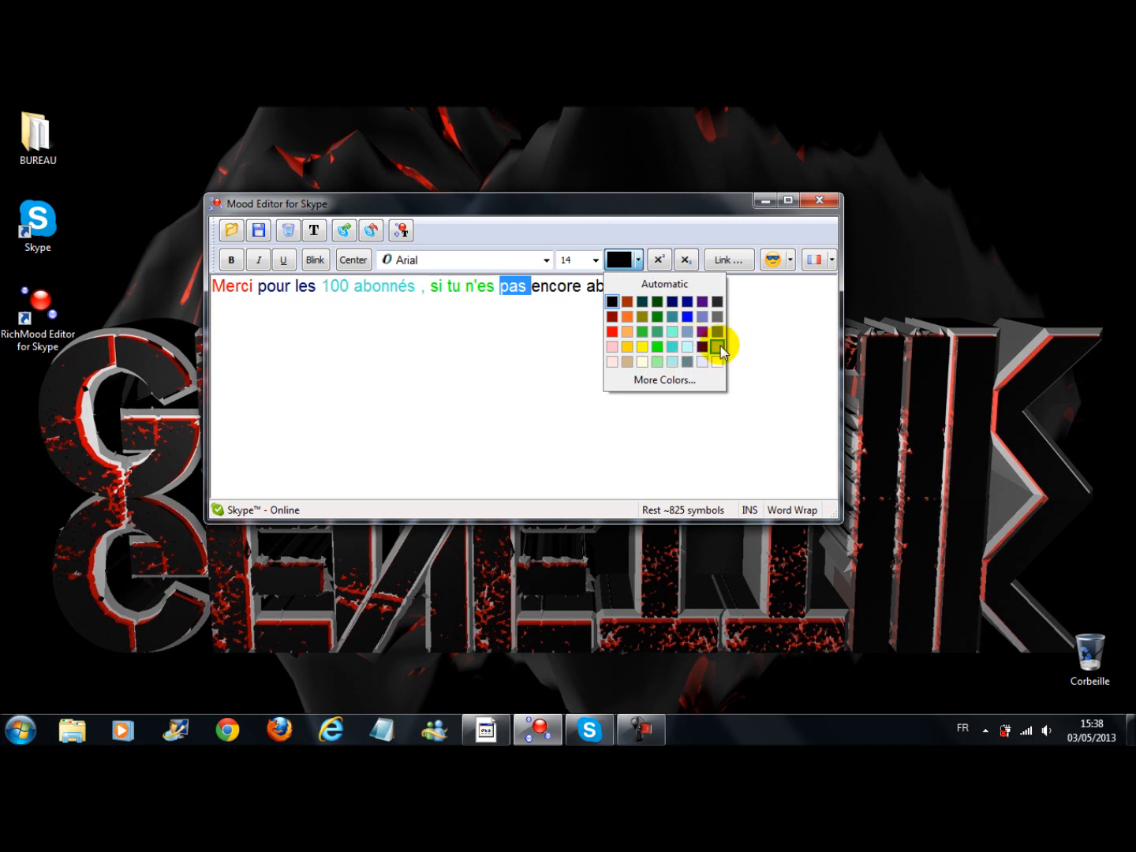
click(627, 346)
double_click(556, 286)
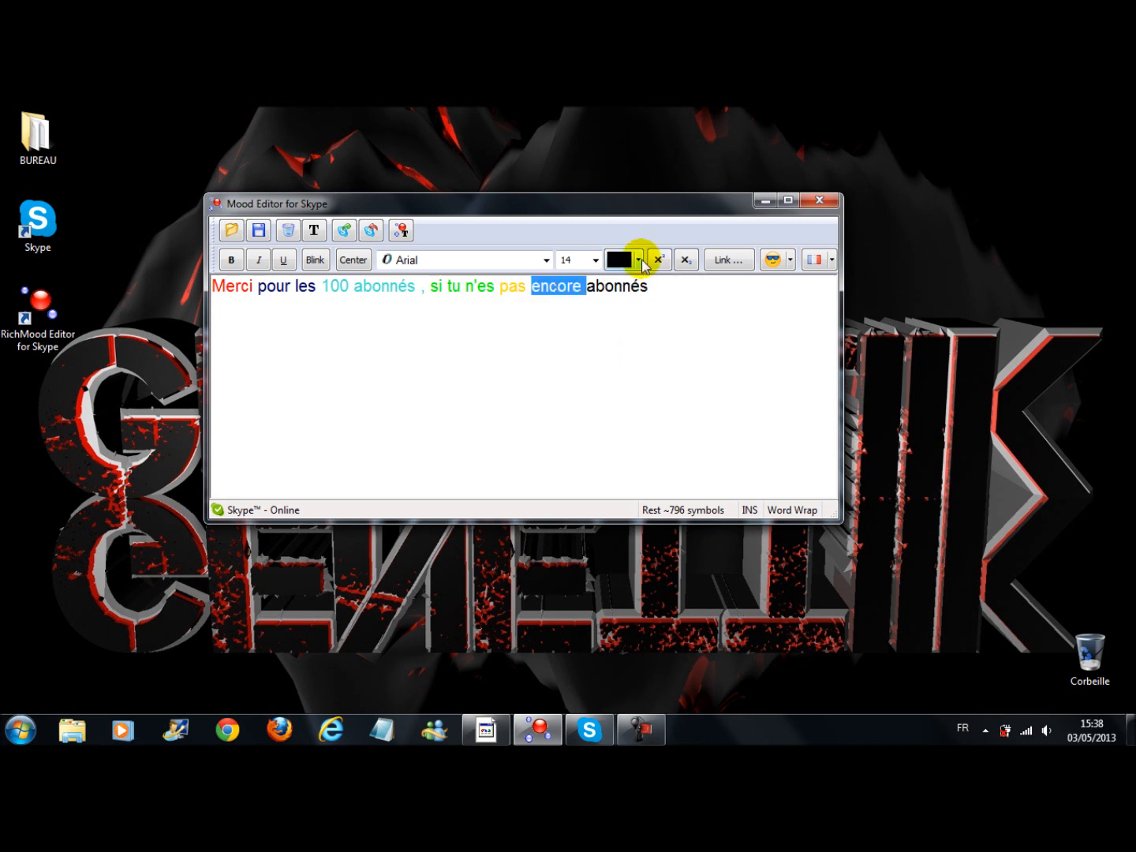
click(638, 260)
click(630, 343)
Color the final word "abonnés" purple and place the cursor at the end of the line
double_click(617, 287)
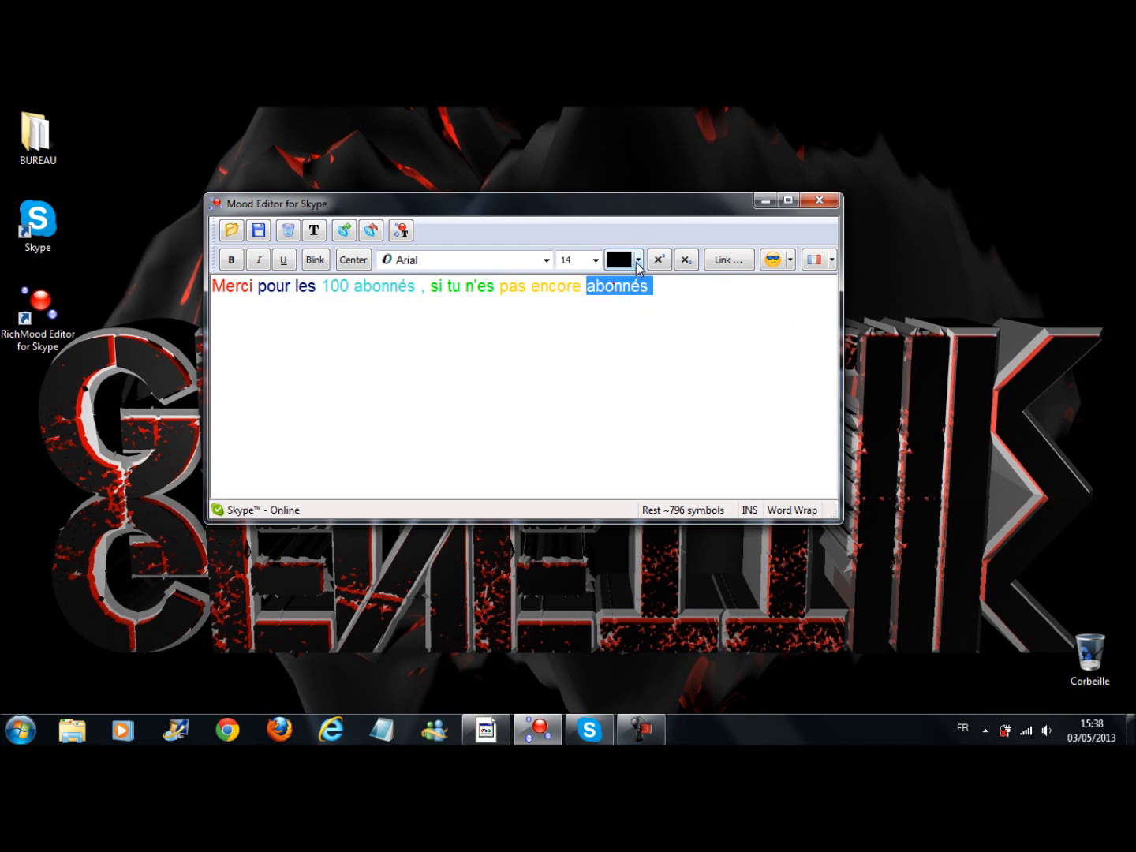
click(637, 260)
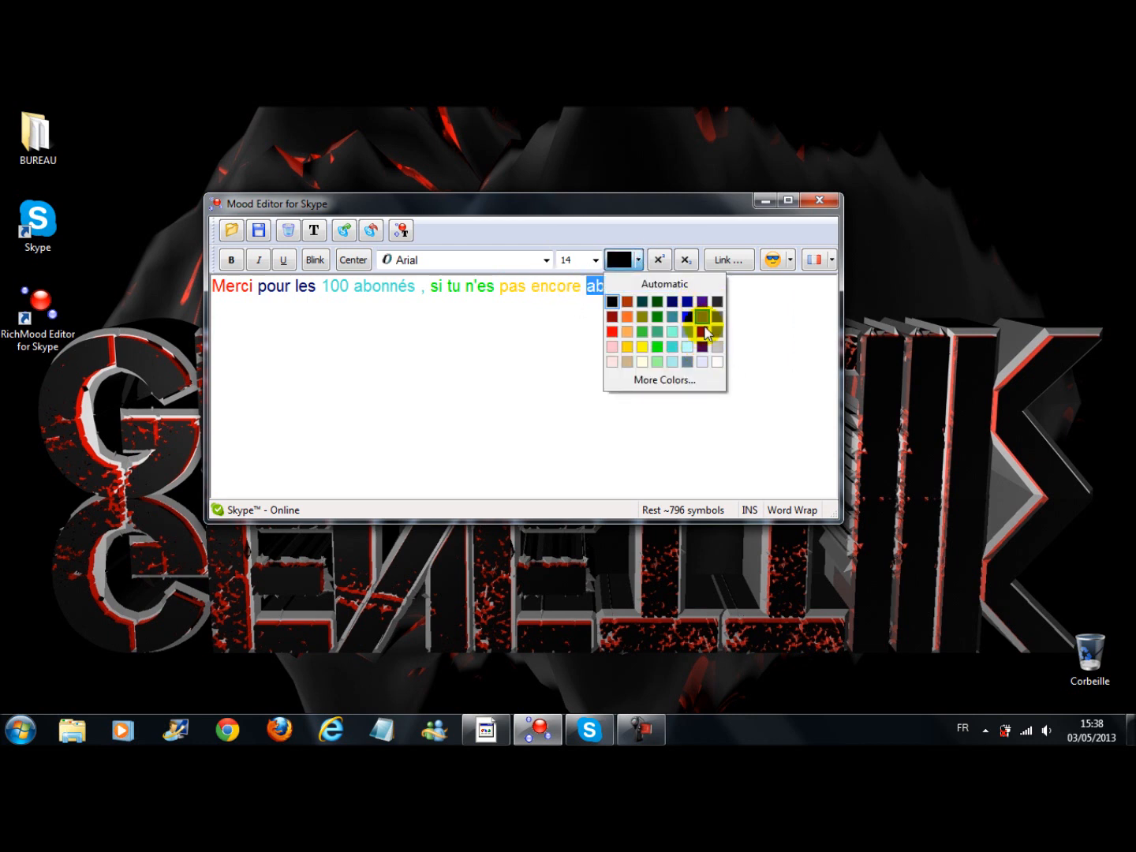
click(701, 333)
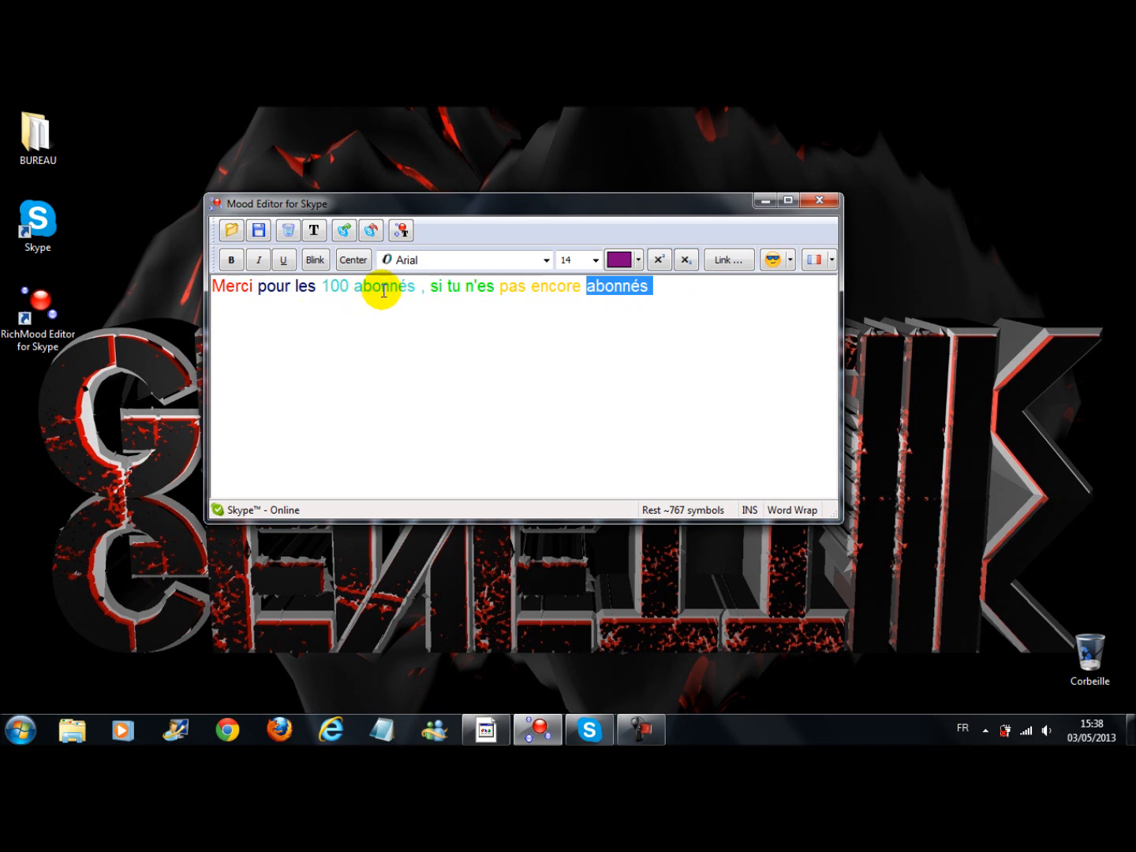
click(661, 288)
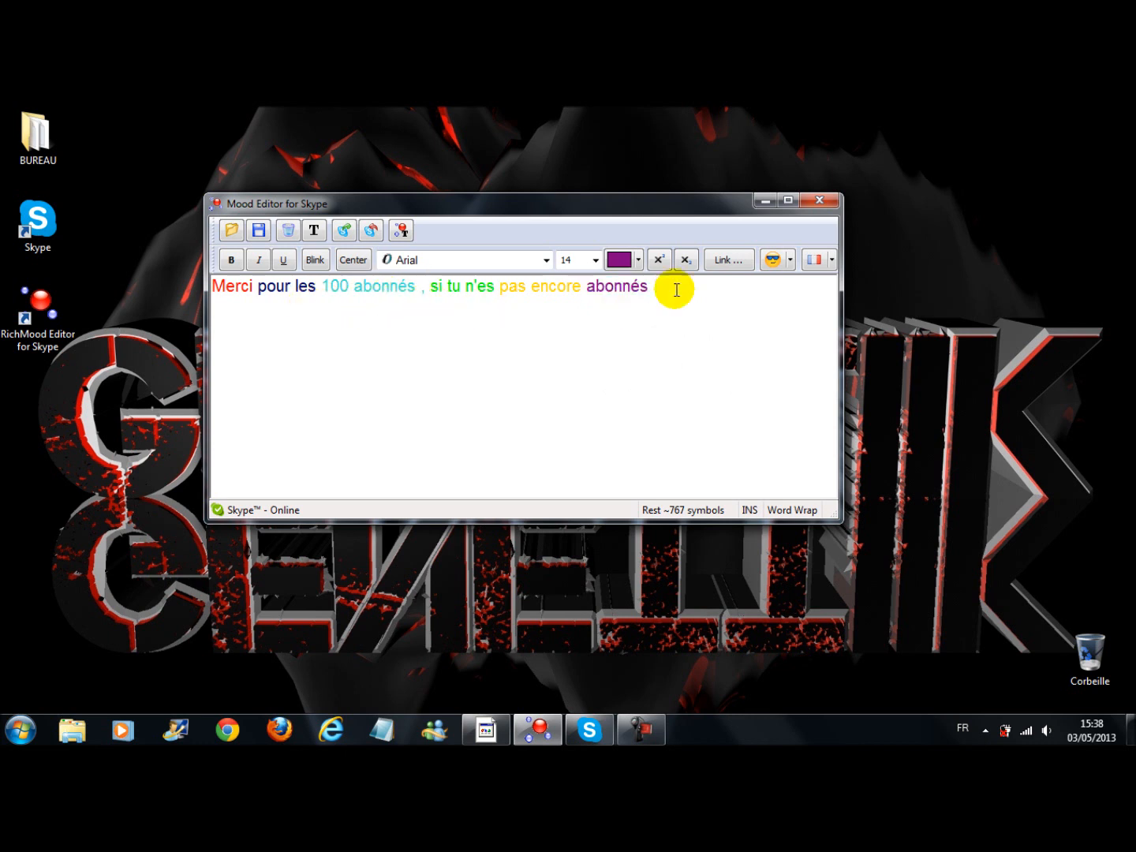
click(790, 260)
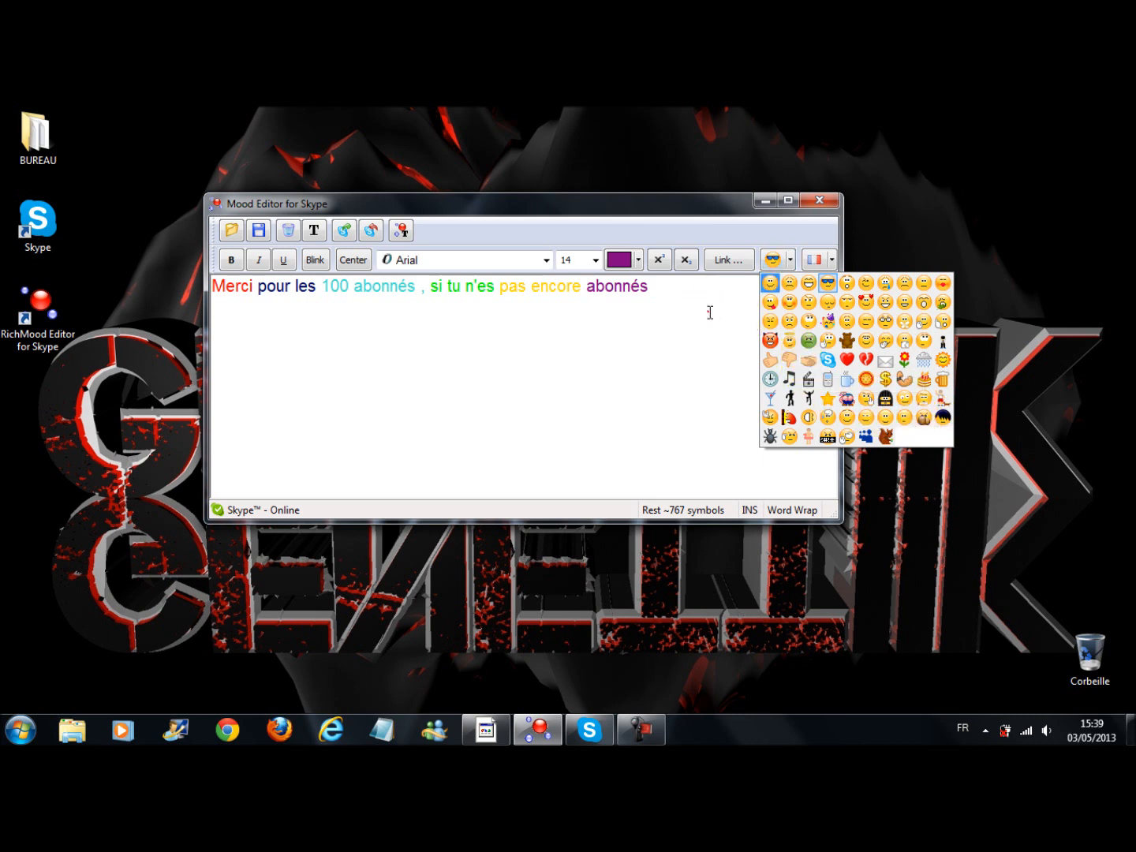
click(661, 291)
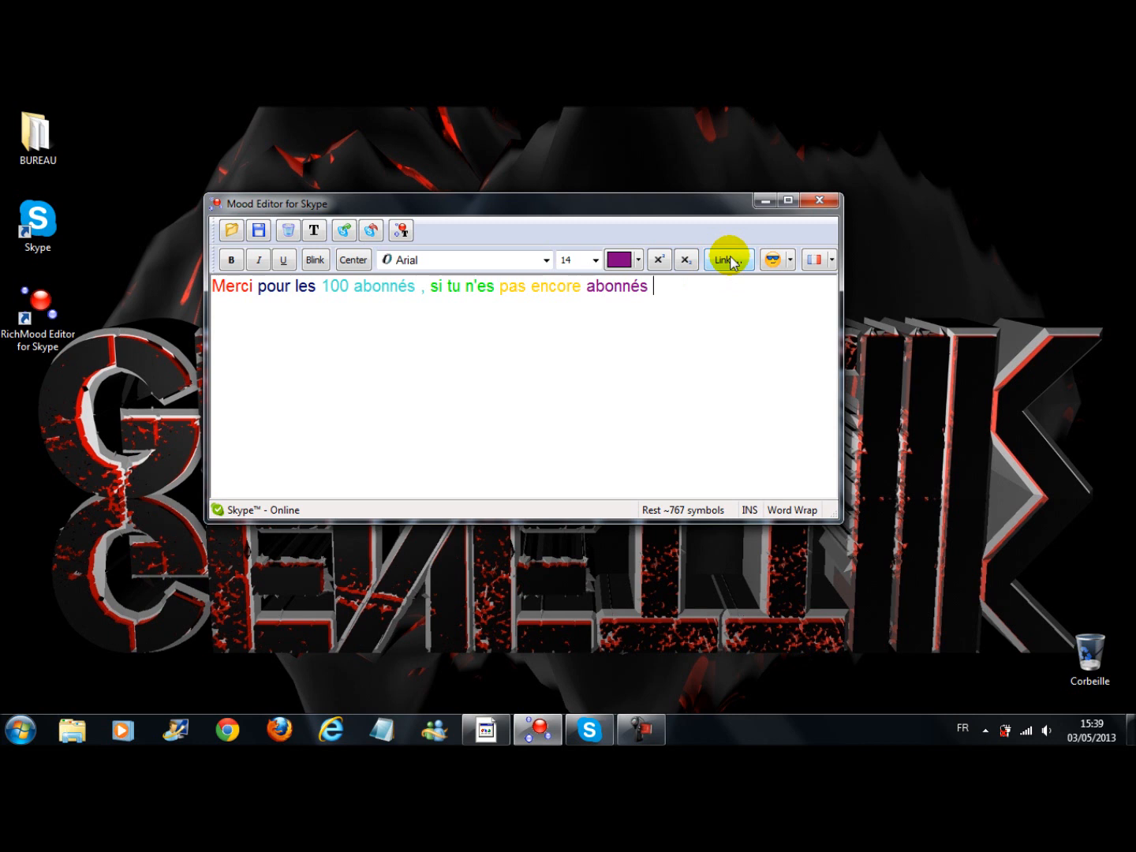
click(729, 262)
drag(619, 262, 679, 321)
click(472, 447)
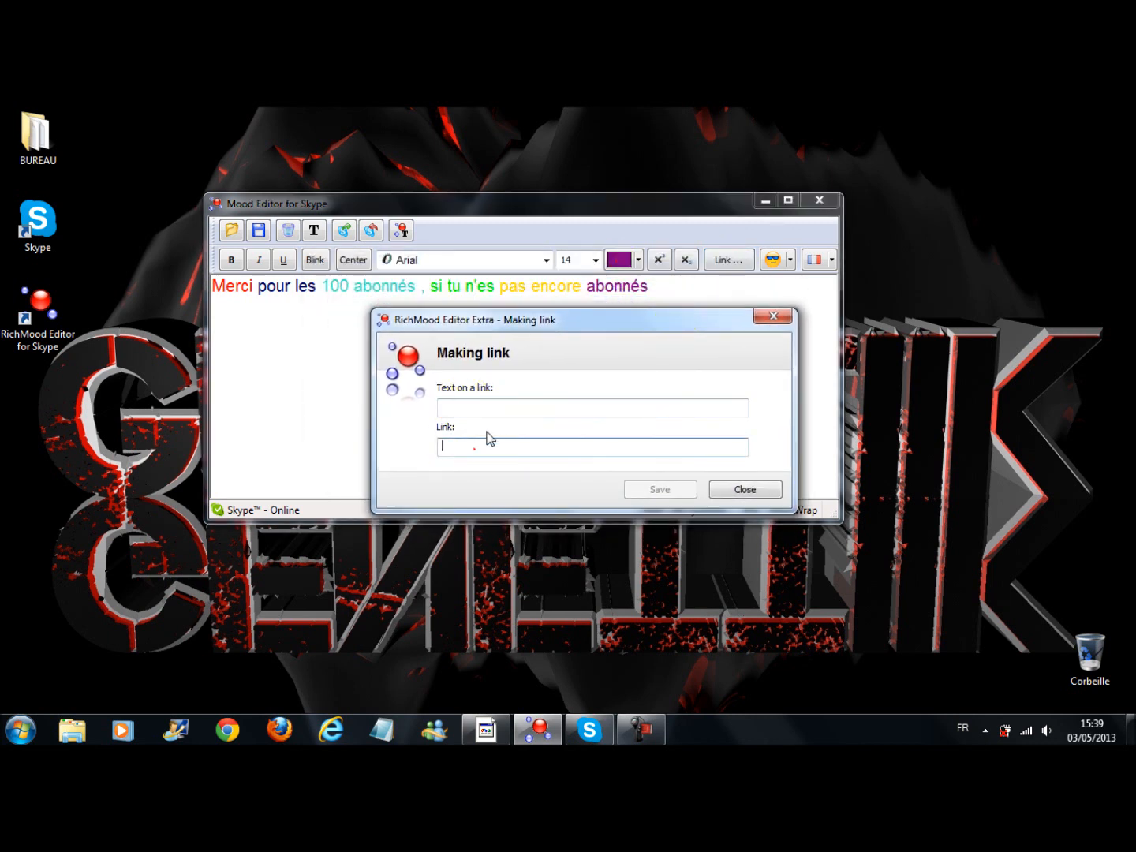
text(www.youtube.com/user/genetiikful)
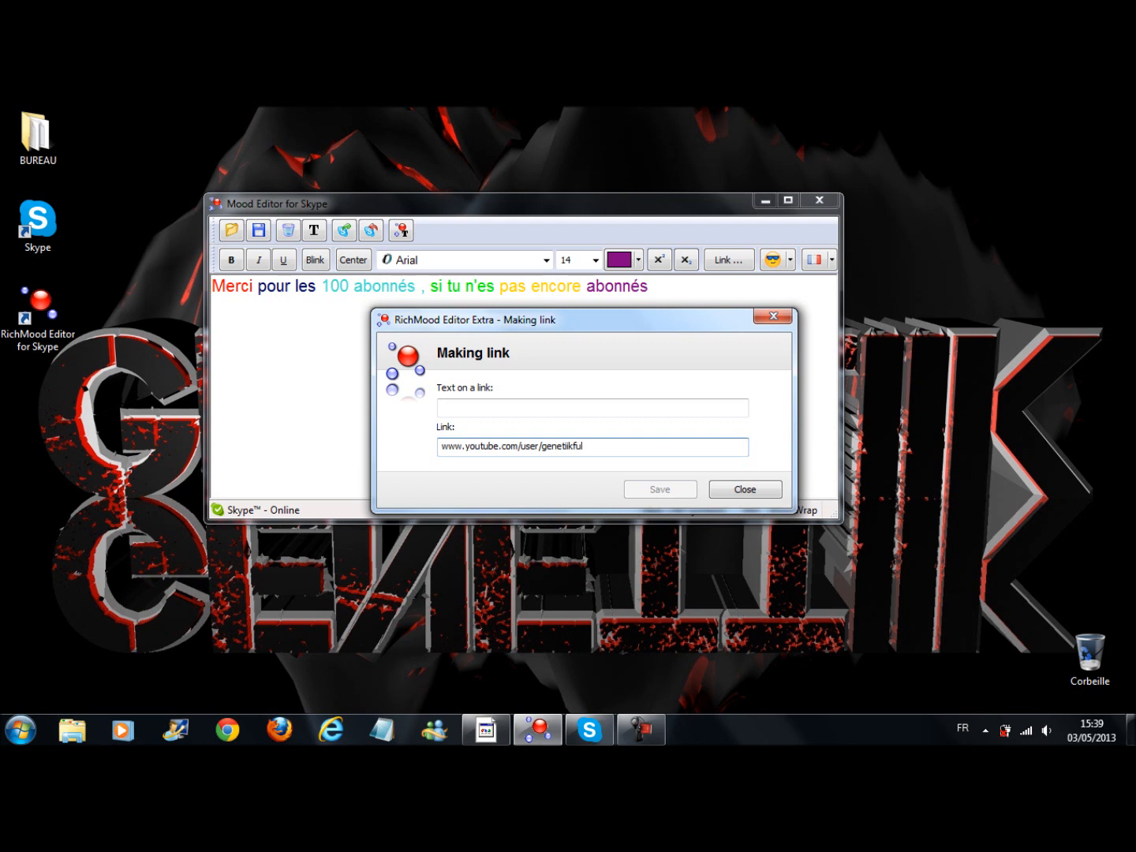
double_click(591, 445)
click(621, 450)
Set the link's display text to "Clique ICI" and save it into the mood message
click(541, 406)
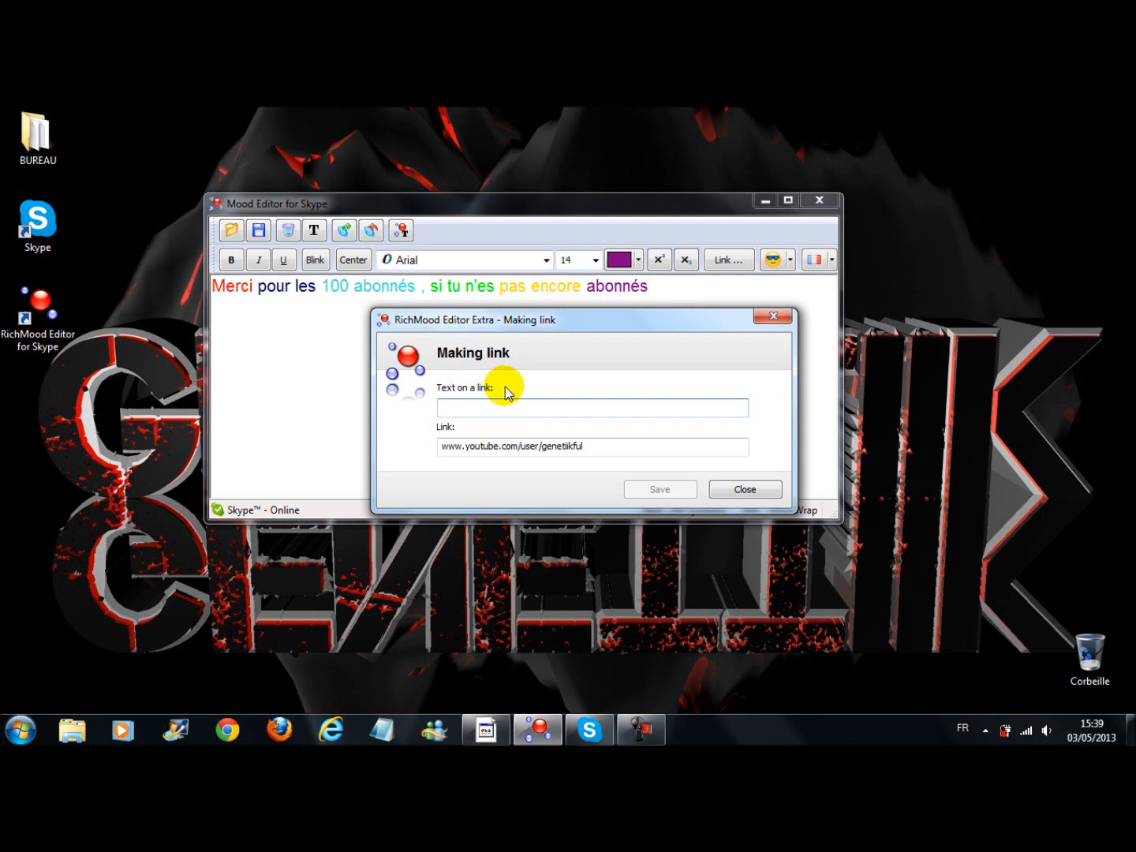
text(Clique ICI)
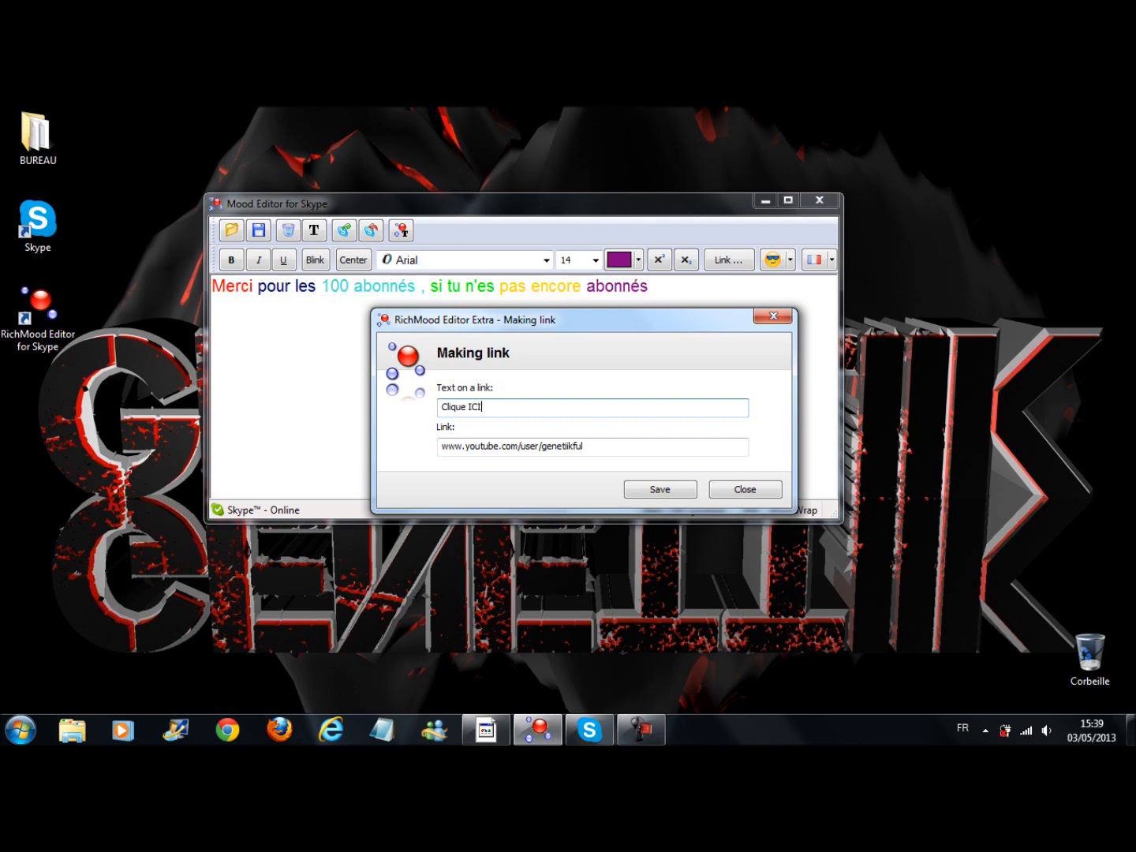
click(662, 491)
click(756, 302)
click(665, 292)
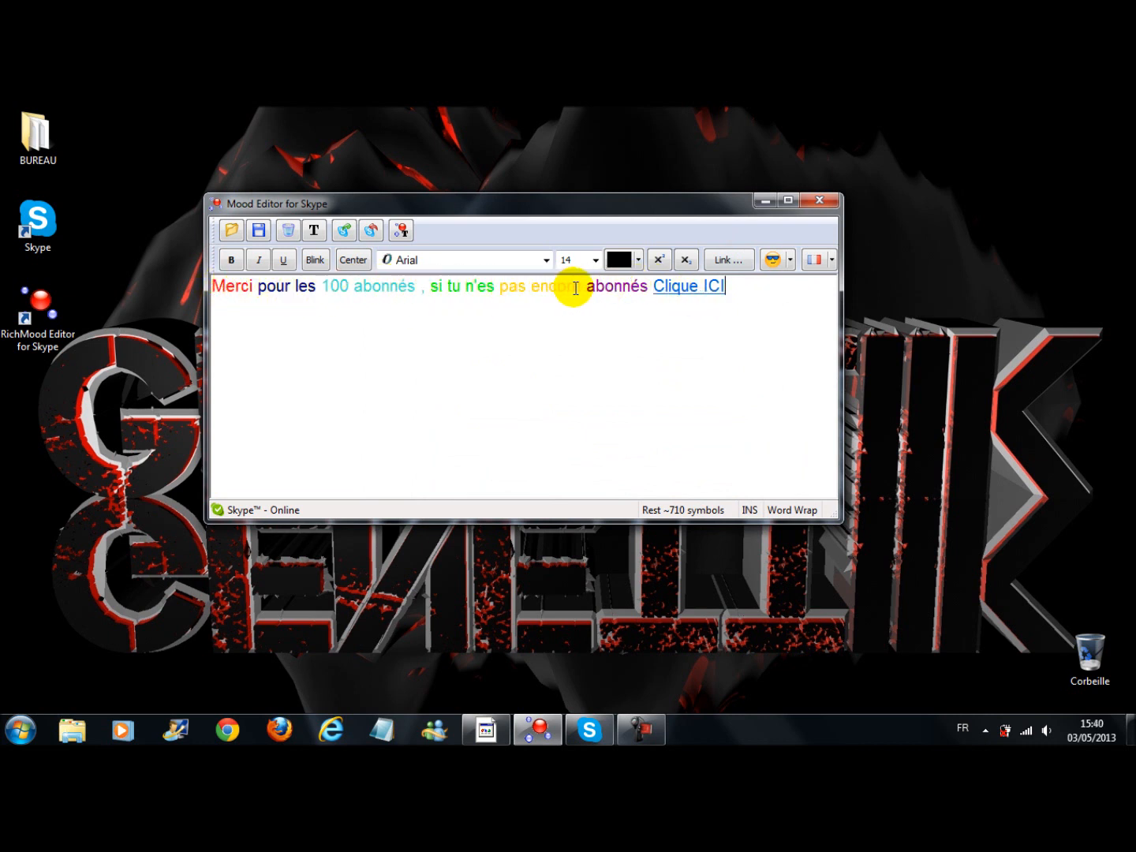
Insert a smiling emoticon after the "Clique ICI" link, separated by a space
click(649, 285)
click(740, 286)
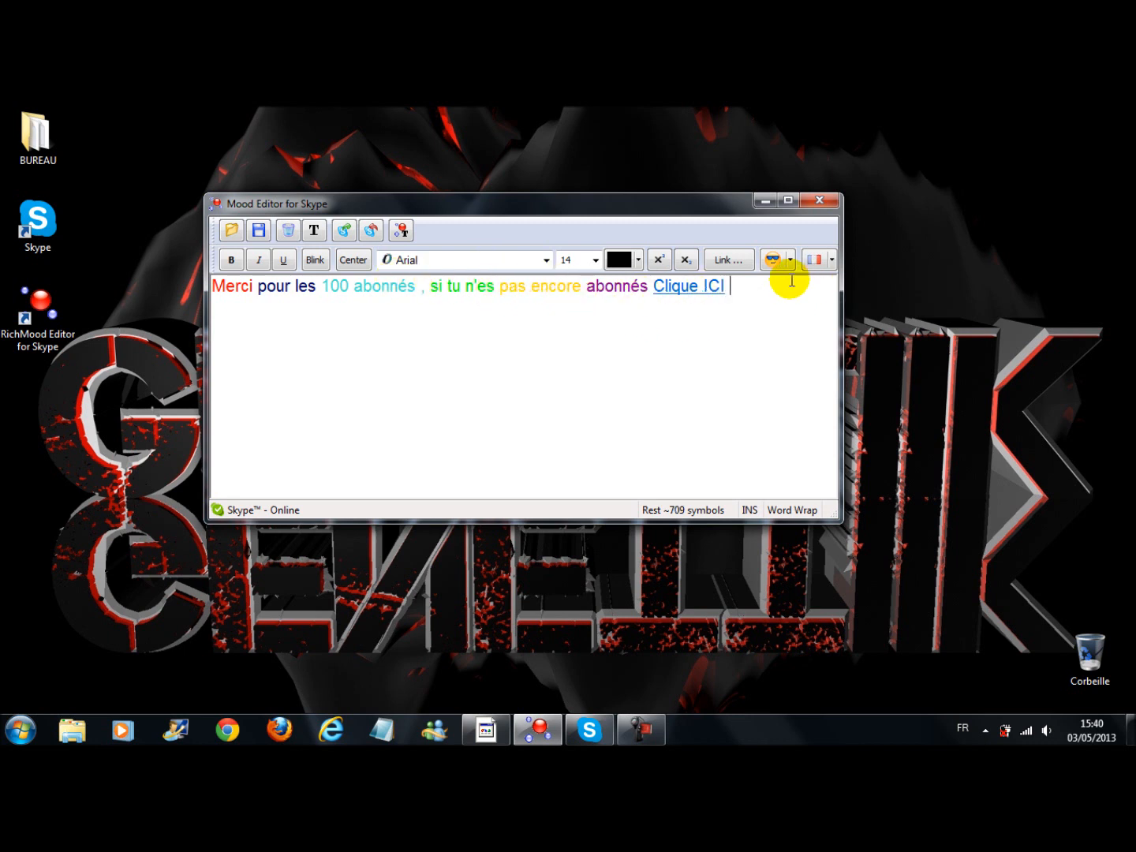
click(773, 259)
key(BackSpace)
click(790, 261)
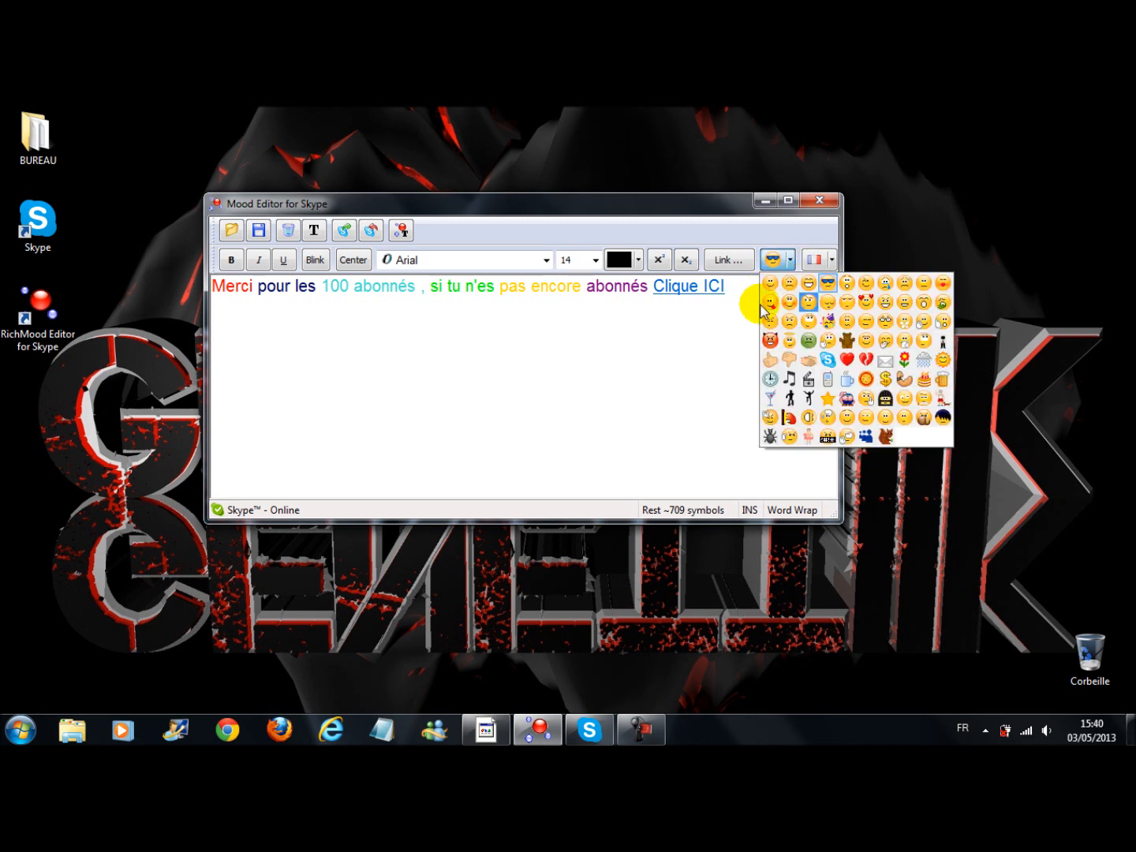
click(770, 283)
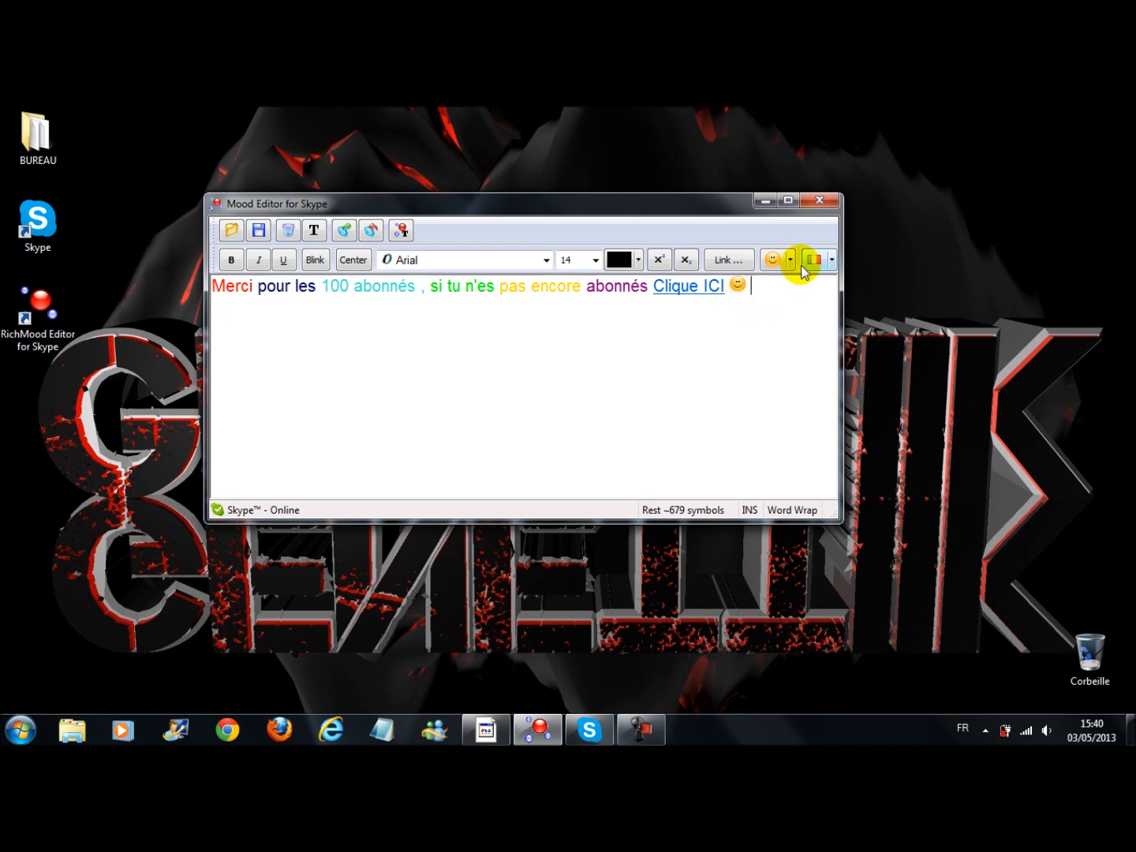
Insert a French flag after the smiling emoticon and another one before "Merci"
click(833, 260)
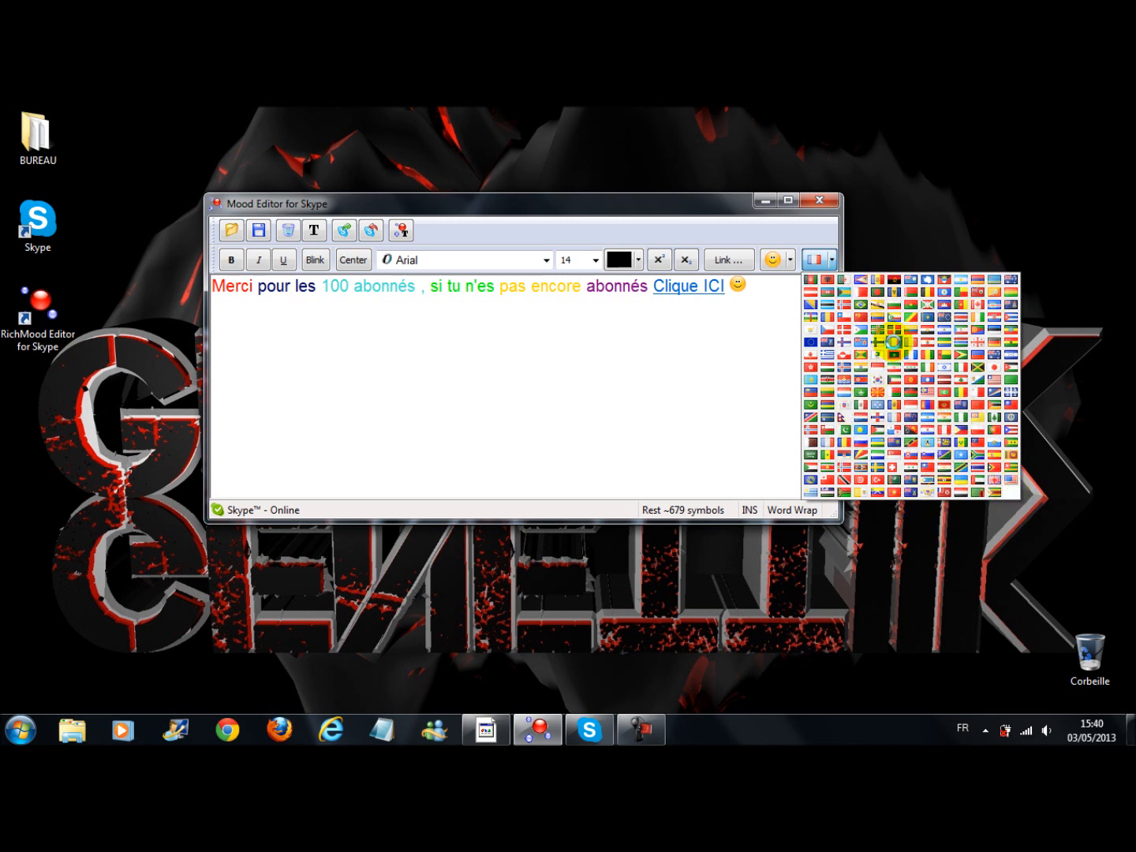
click(893, 342)
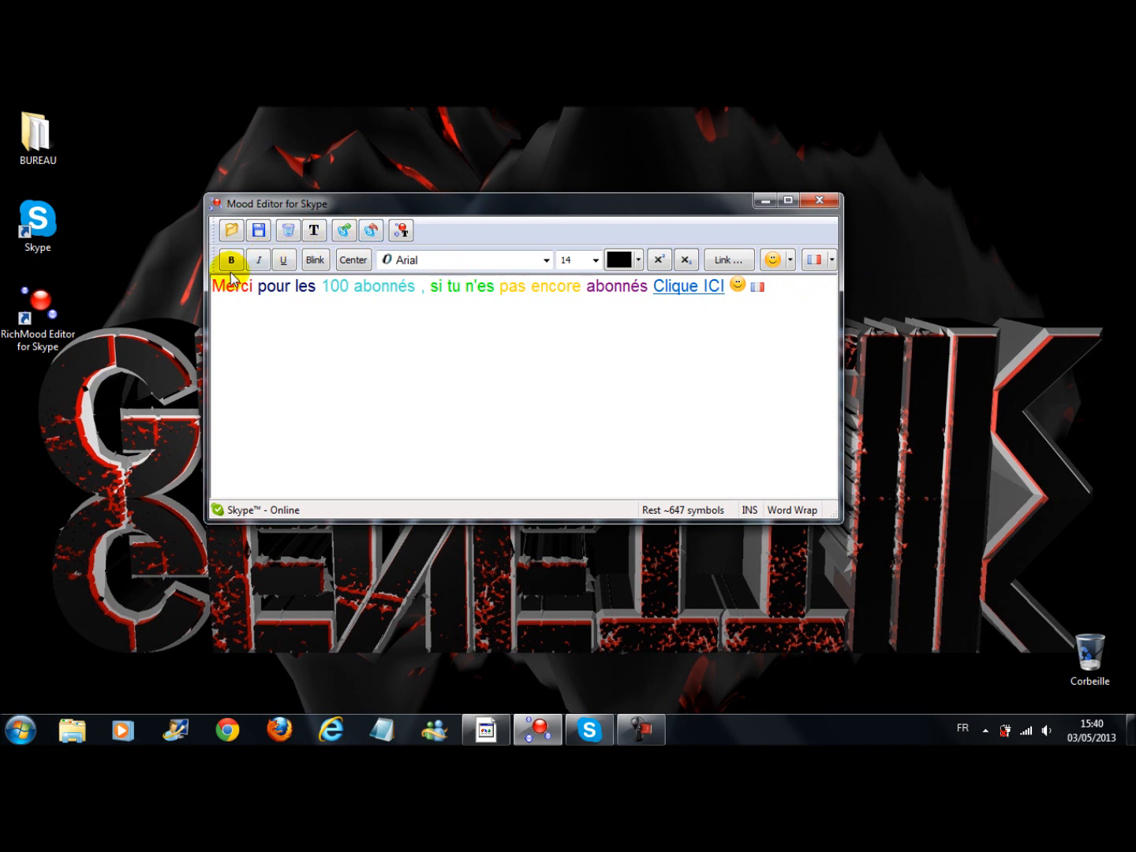
click(210, 288)
click(216, 288)
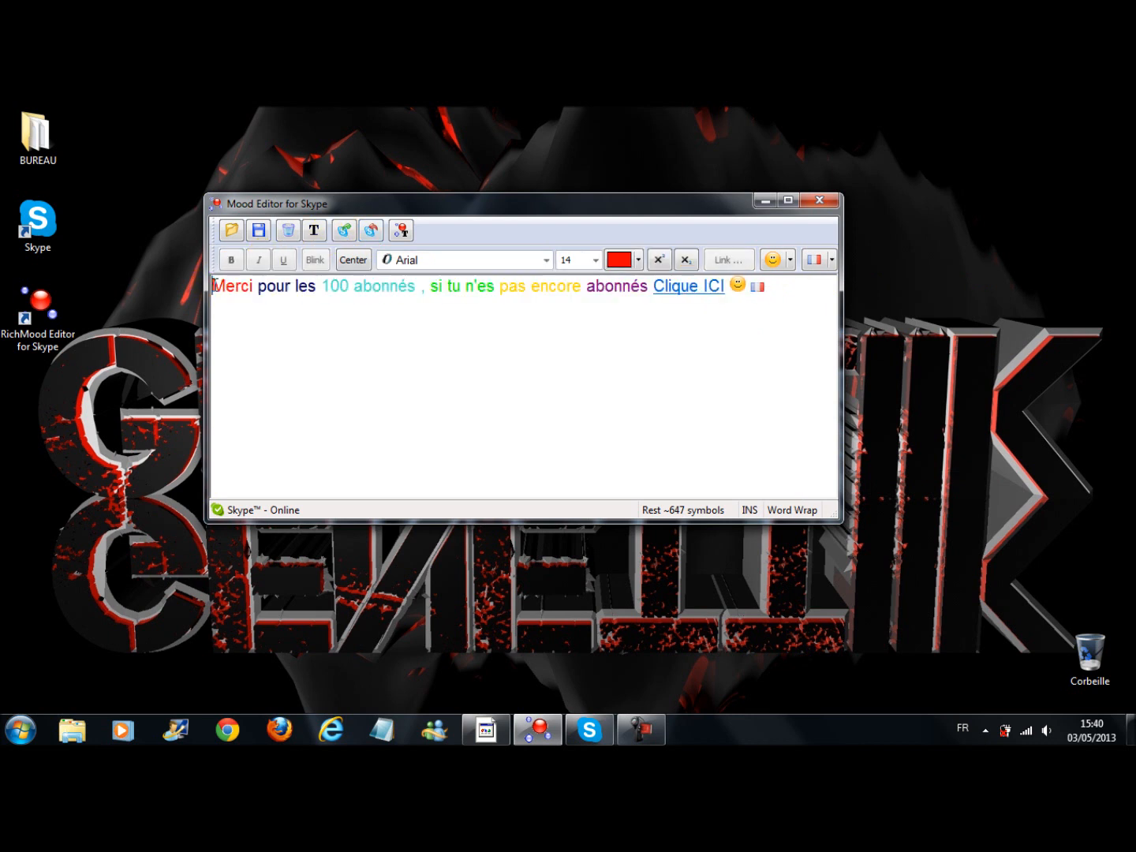
click(810, 259)
Insert the sunglasses emoticon between "100 abonnés" and the comma
click(438, 287)
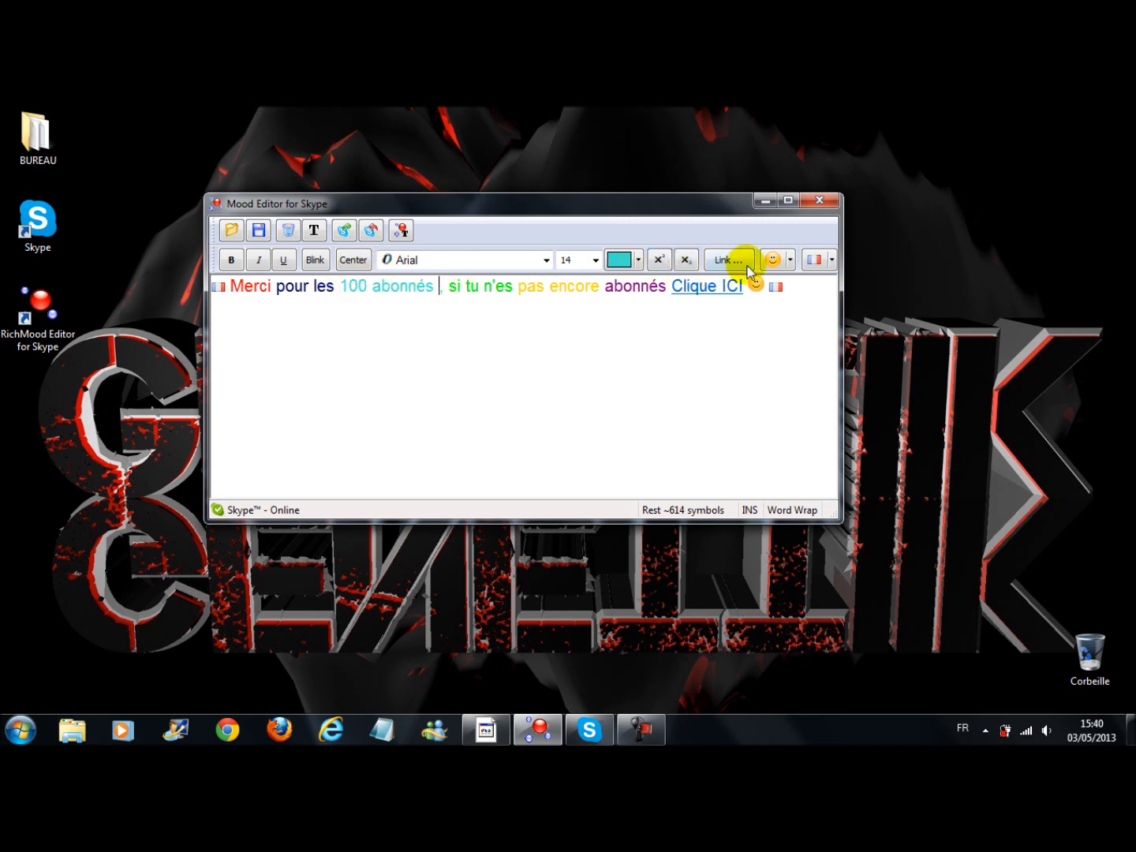
click(791, 262)
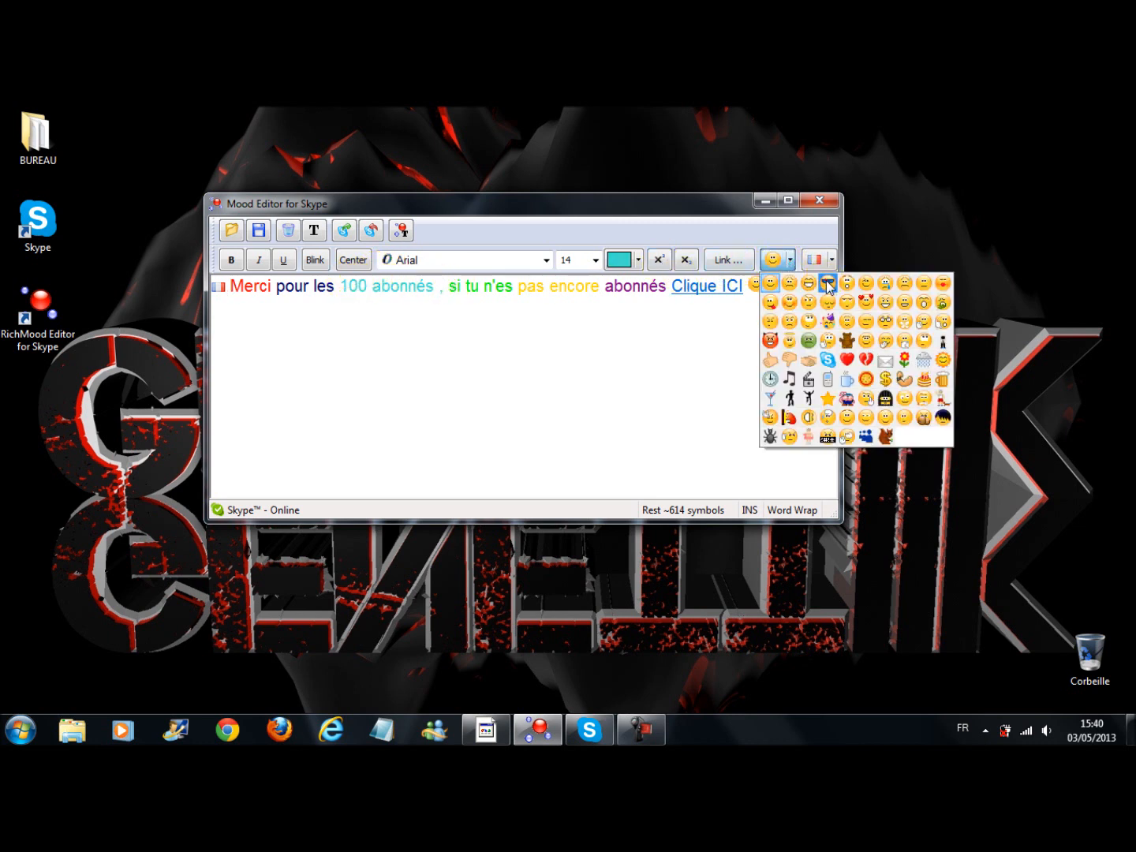
click(820, 282)
click(456, 290)
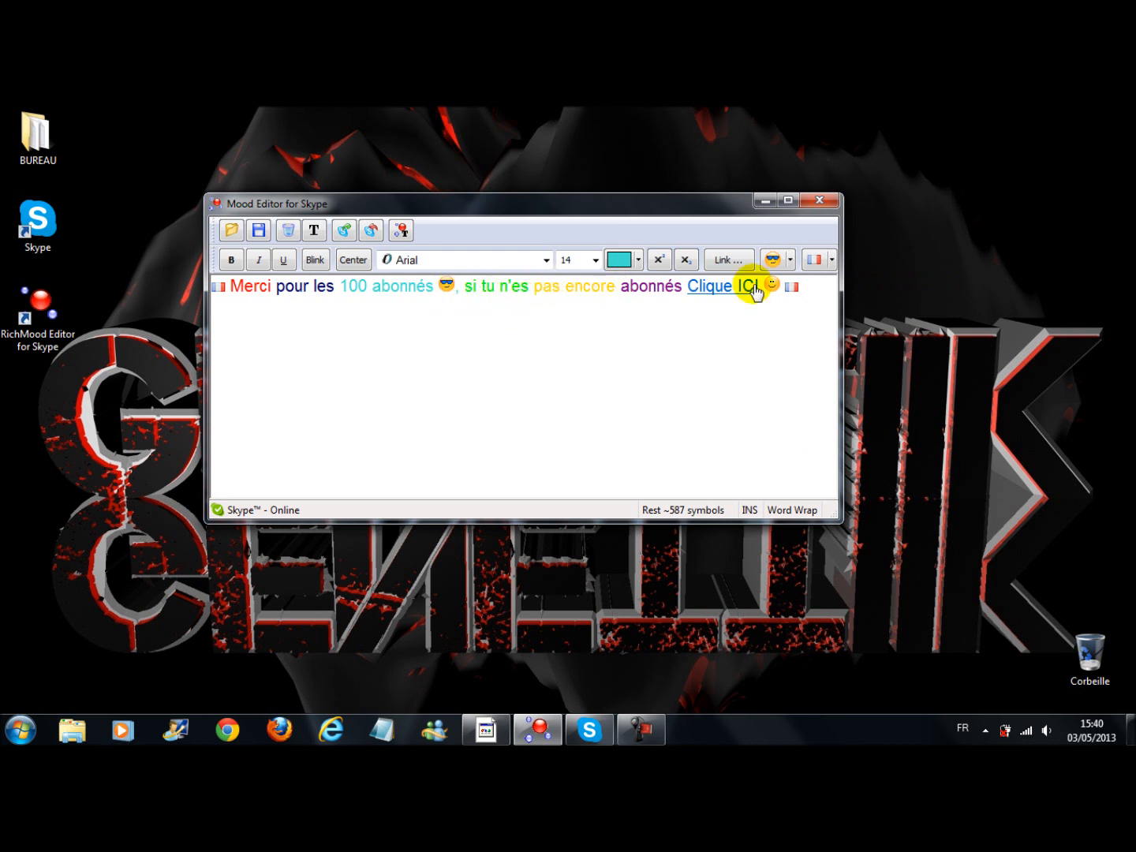
Apply the Blink effect to the number "100"
click(808, 288)
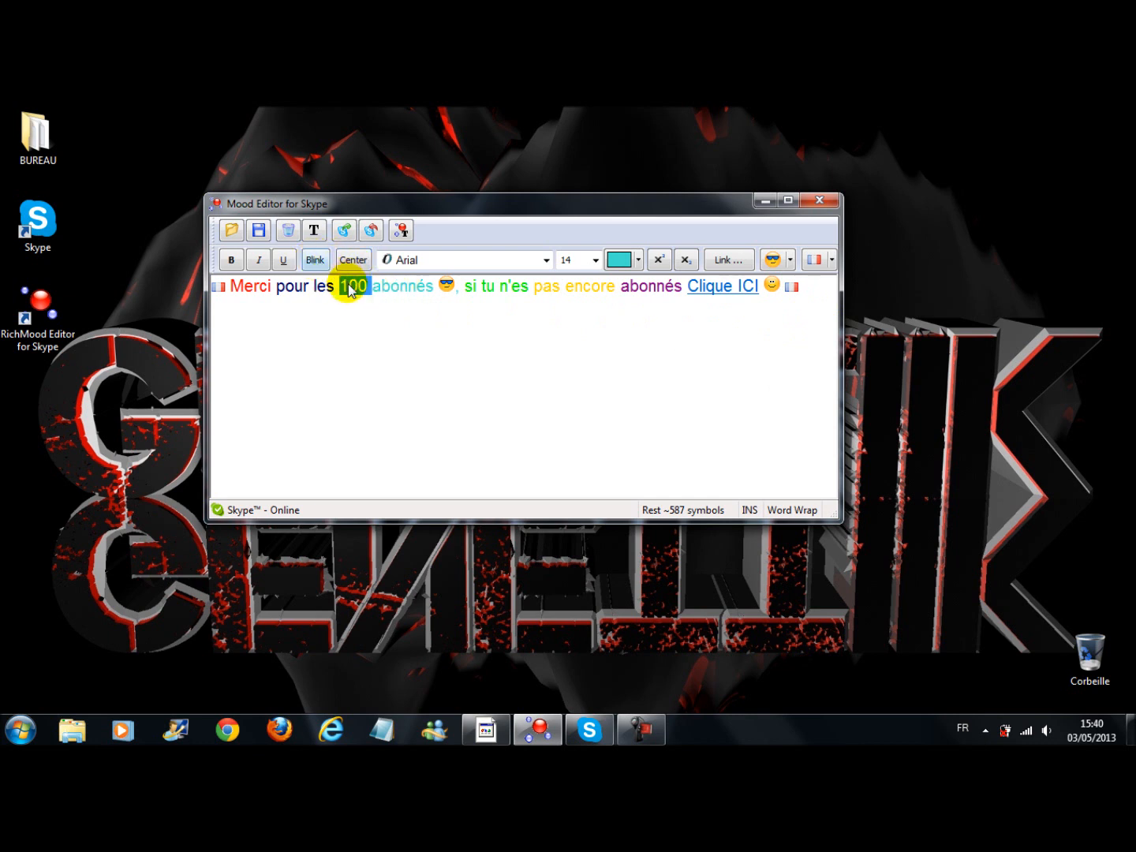
click(813, 294)
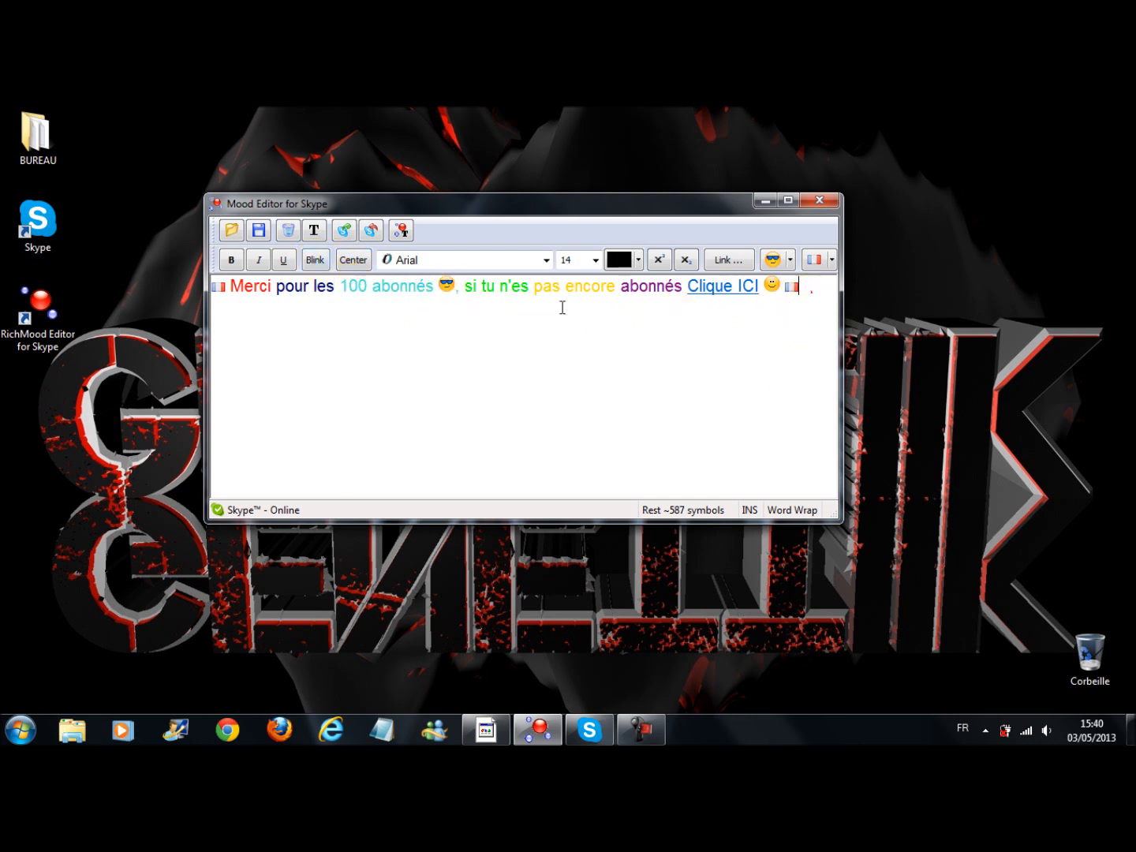
click(331, 292)
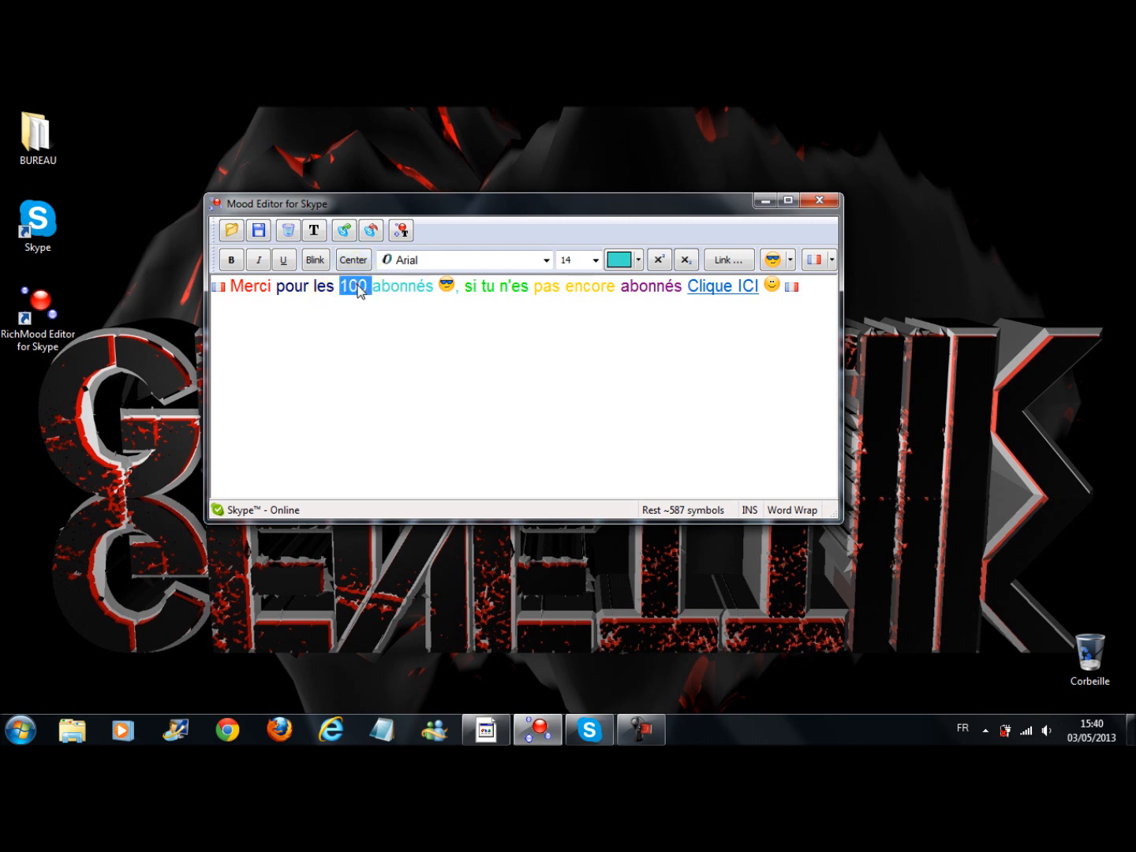
click(428, 290)
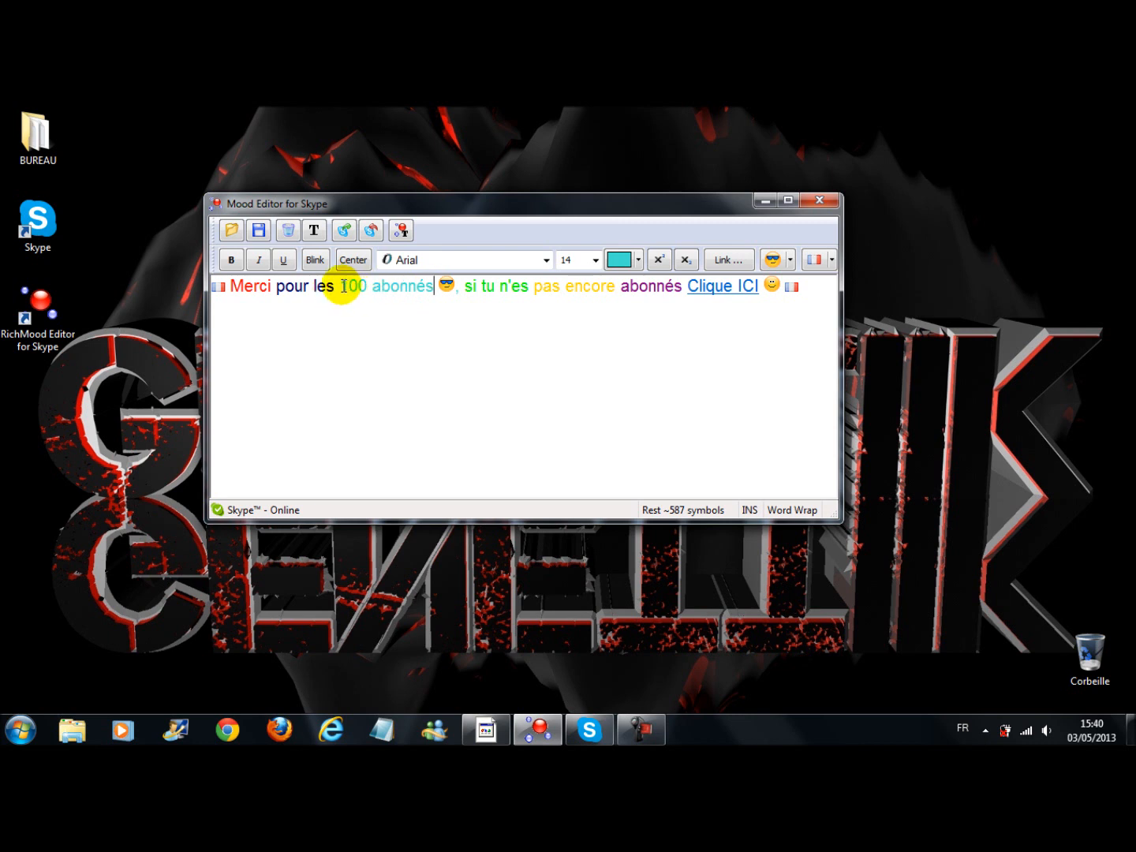
click(341, 285)
double_click(356, 286)
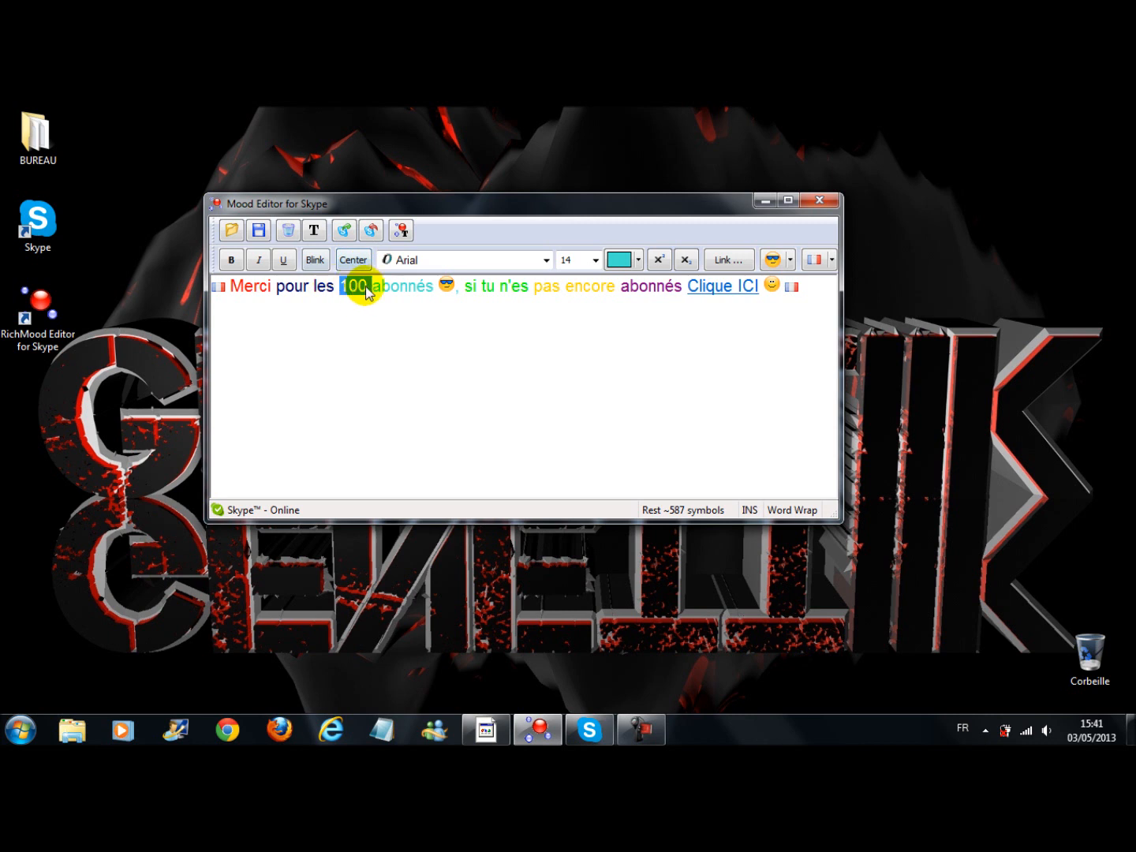
click(311, 261)
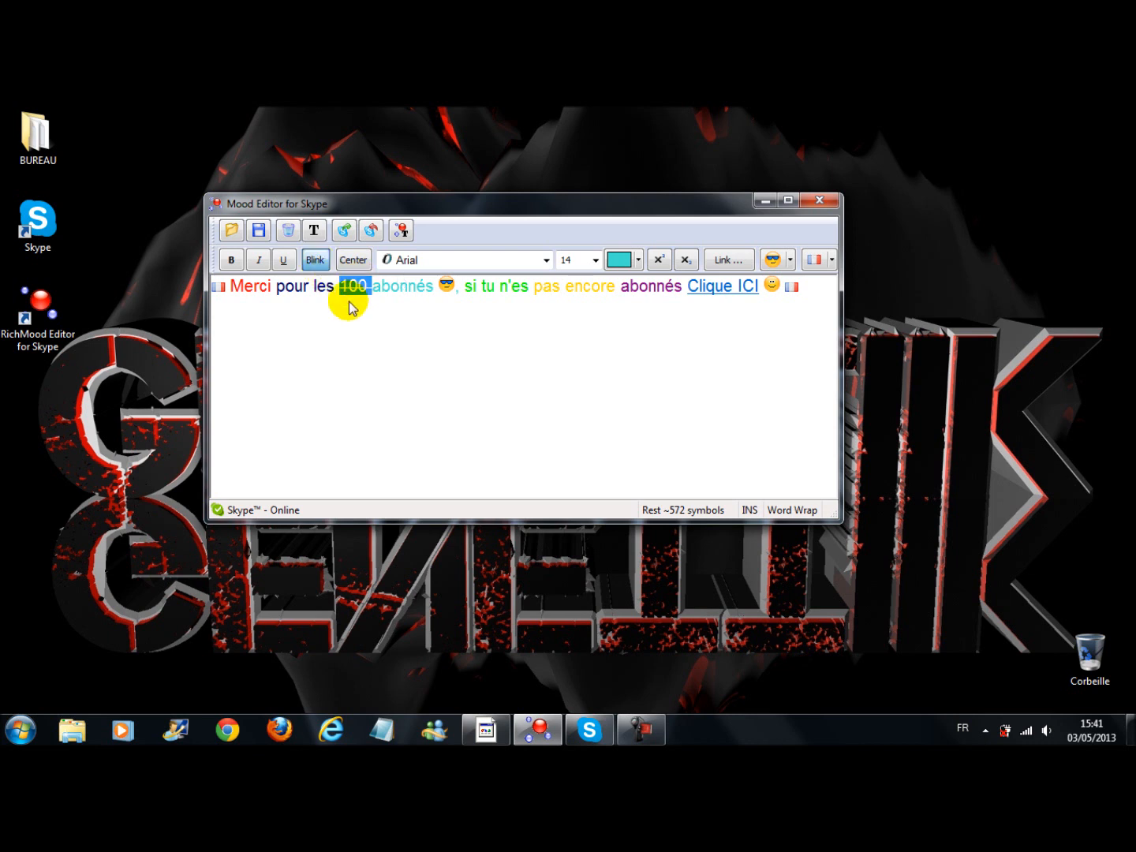
Delete the sunglasses emoticon and the extra space after "100 abonnés"
double_click(409, 287)
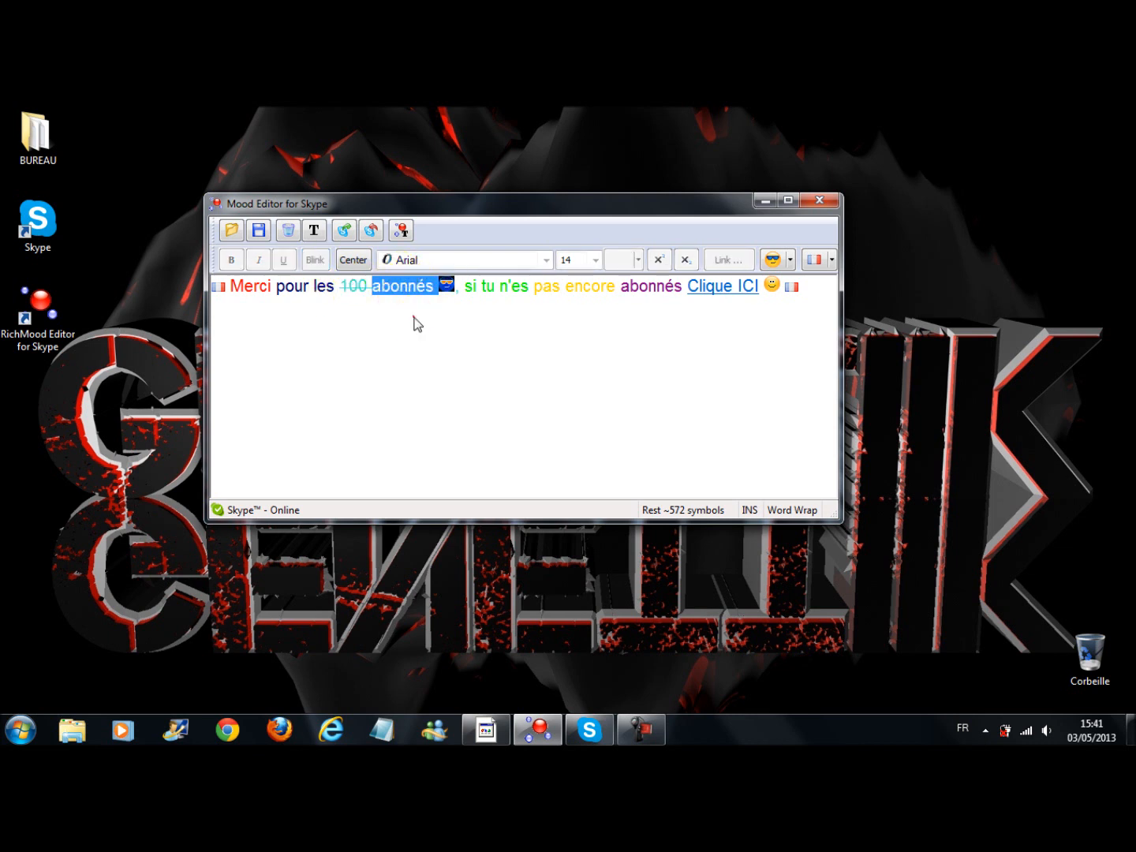
click(437, 286)
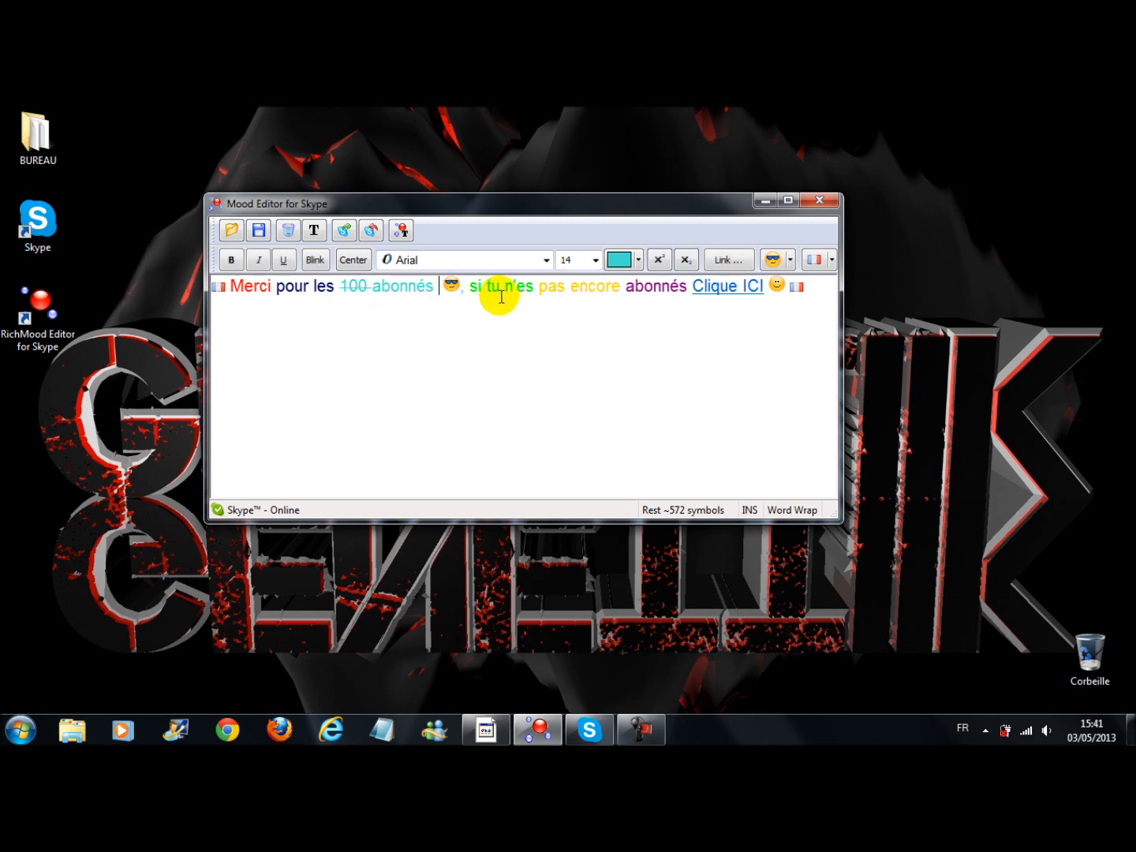
double_click(407, 286)
click(449, 287)
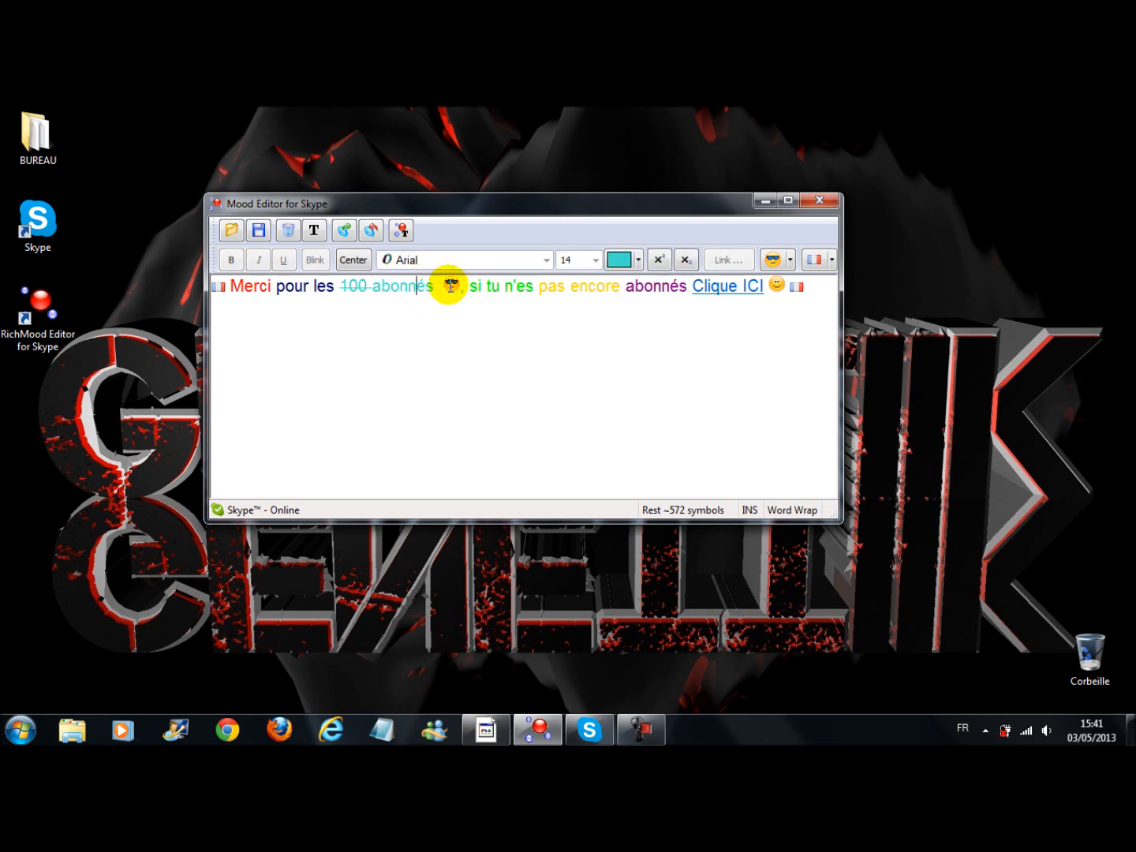
key(Delete)
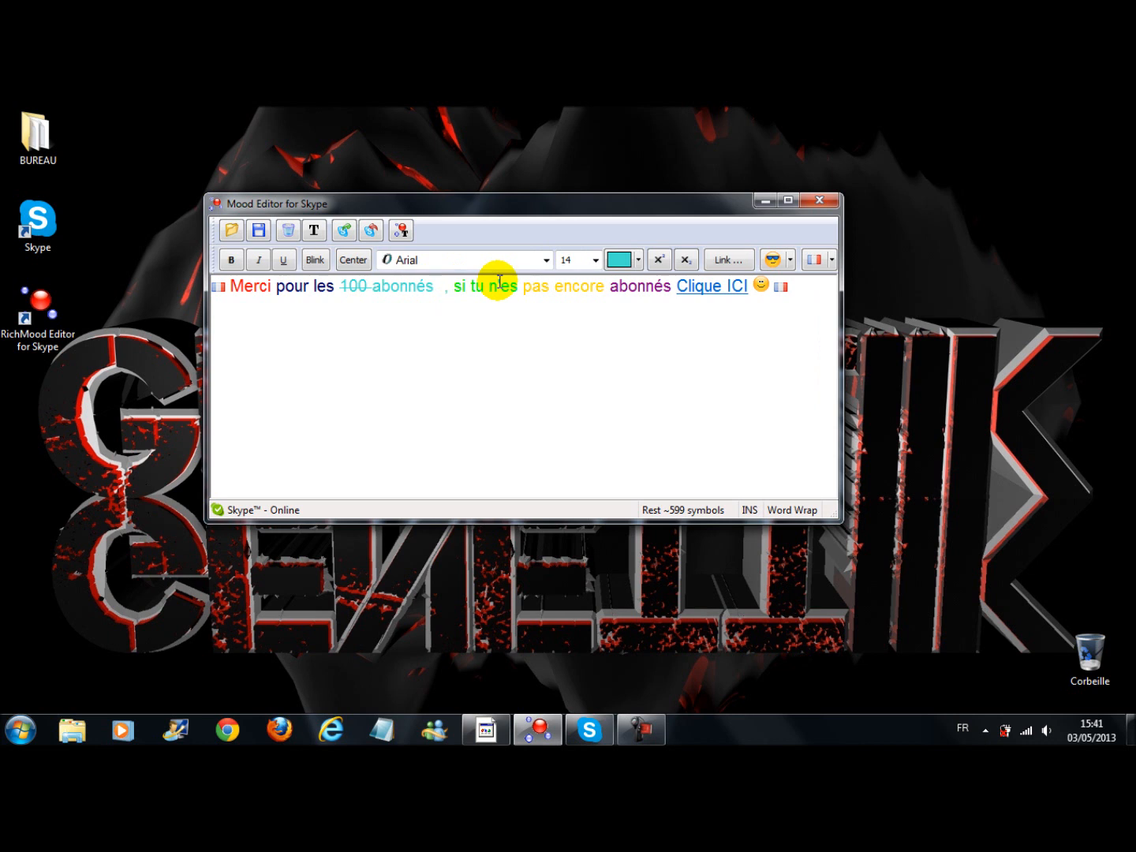
key(BackSpace)
Apply the Blink effect to the turquoise word "abonnés" and reinsert the sunglasses emoticon before the comma
double_click(418, 289)
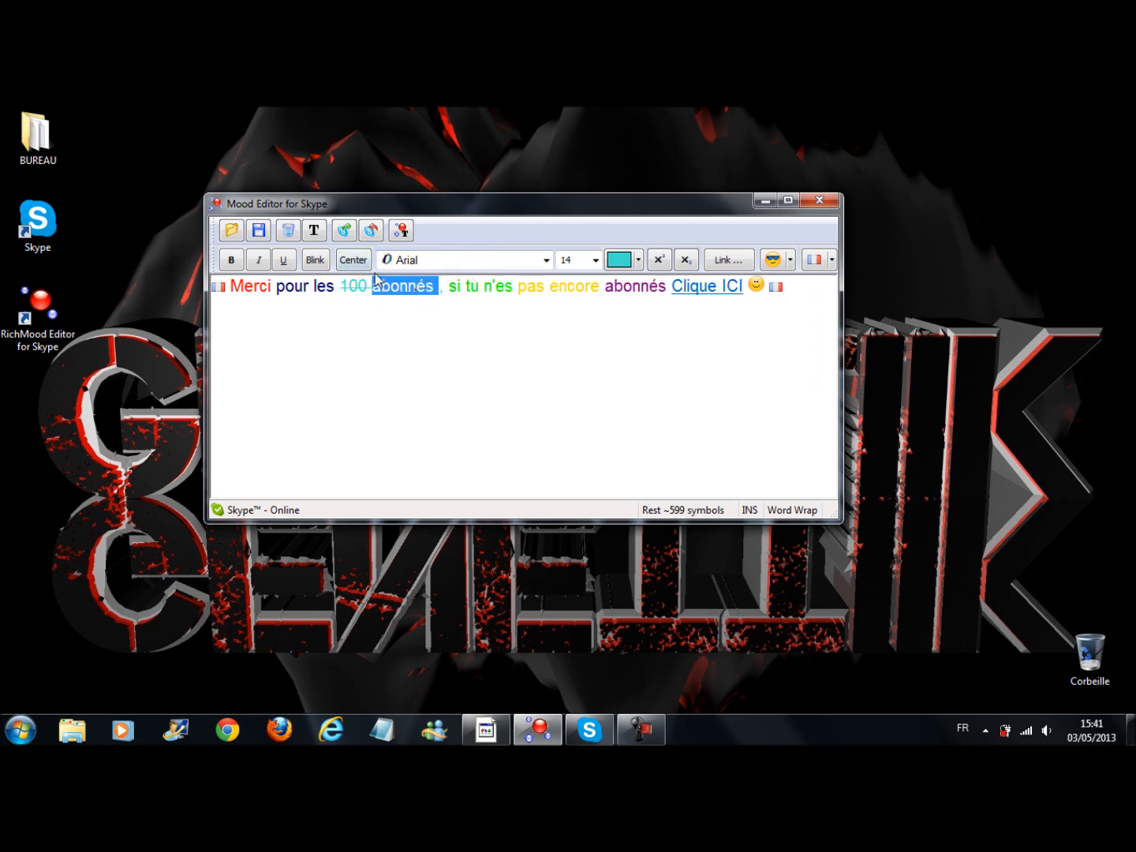
click(440, 290)
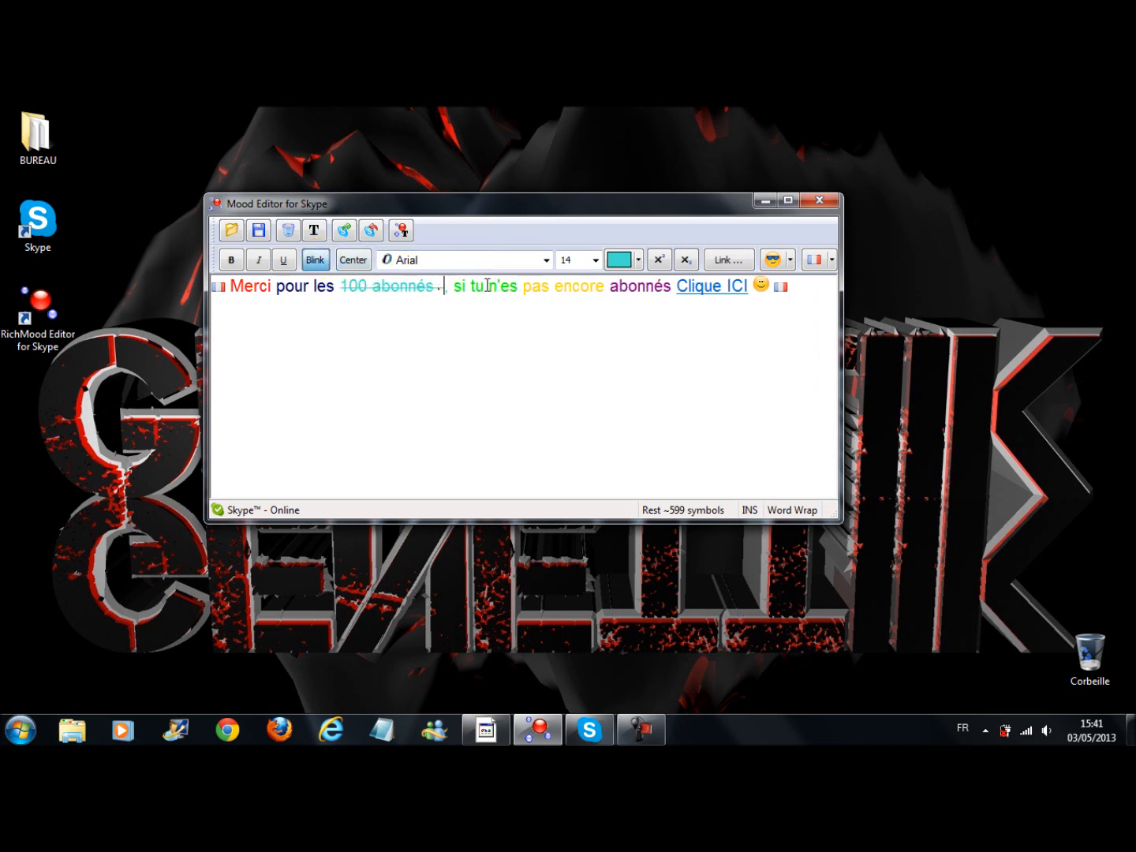
click(776, 264)
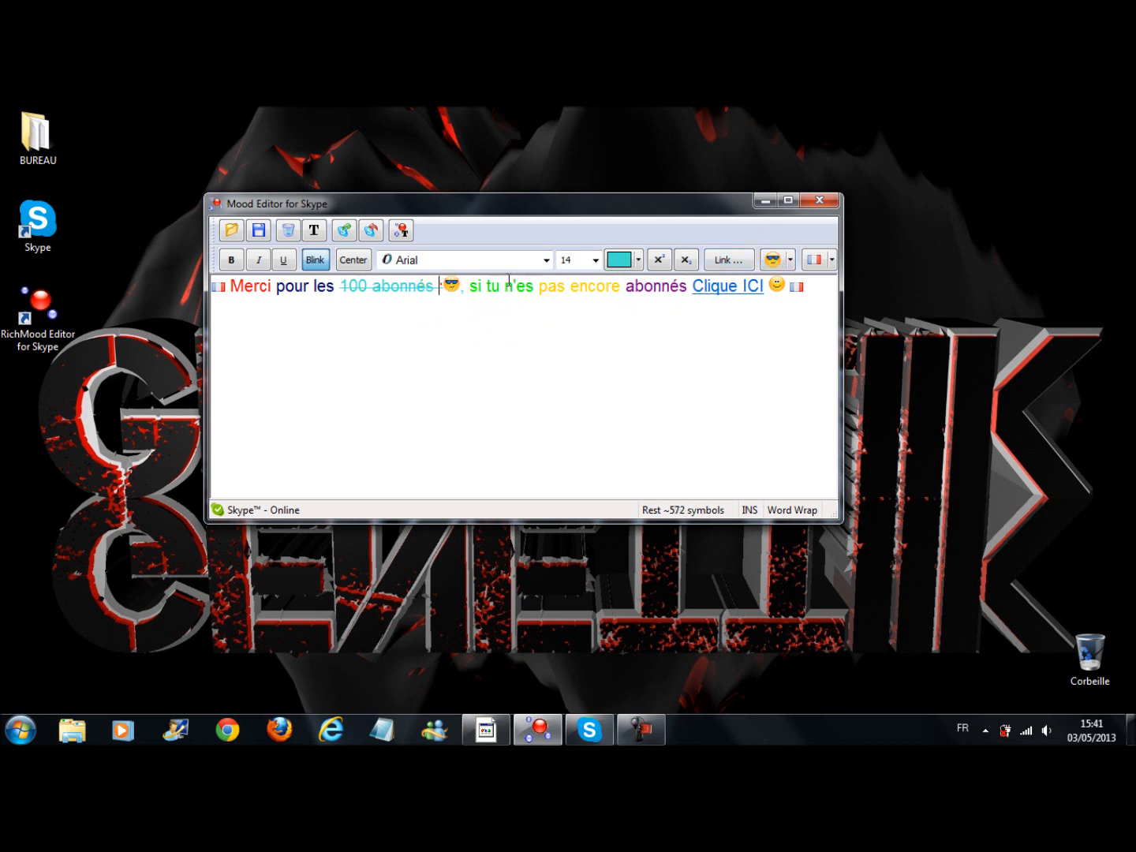
key(BackSpace)
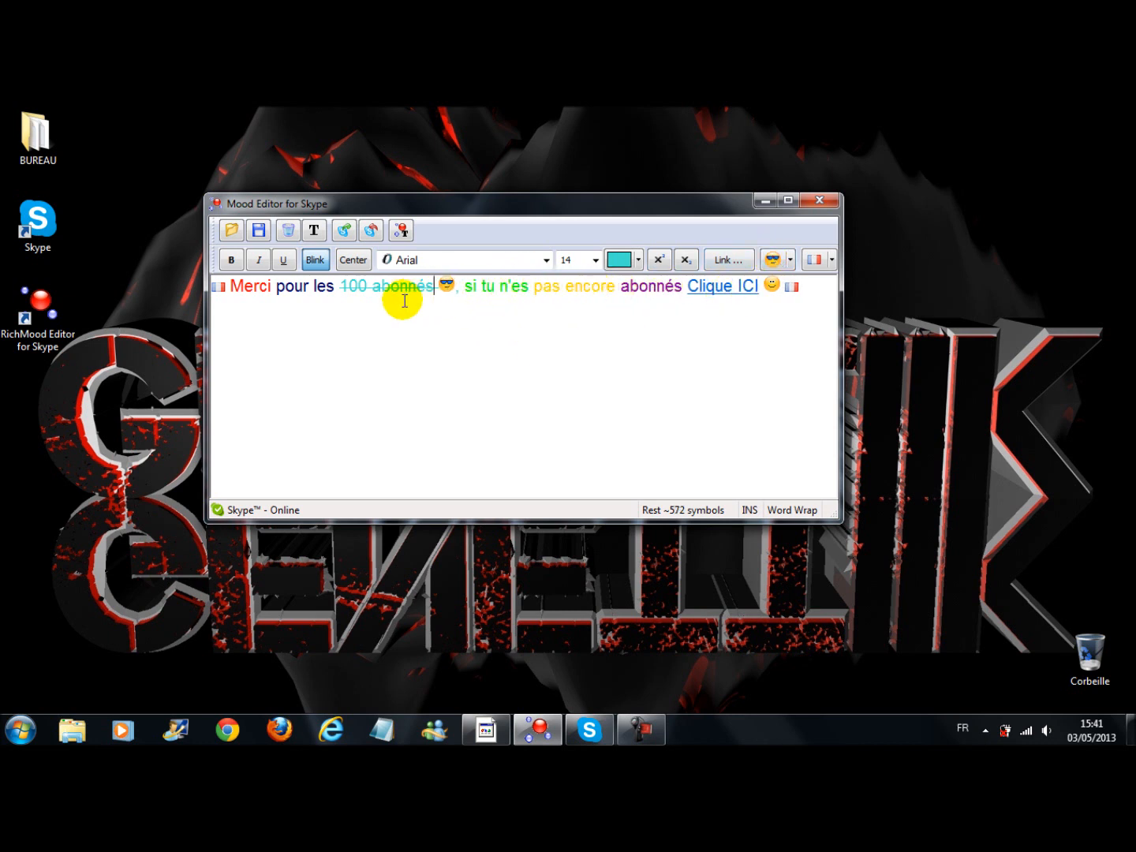
Apply the Blink effect to "Merci" and to the purple word "abonnés"
double_click(251, 288)
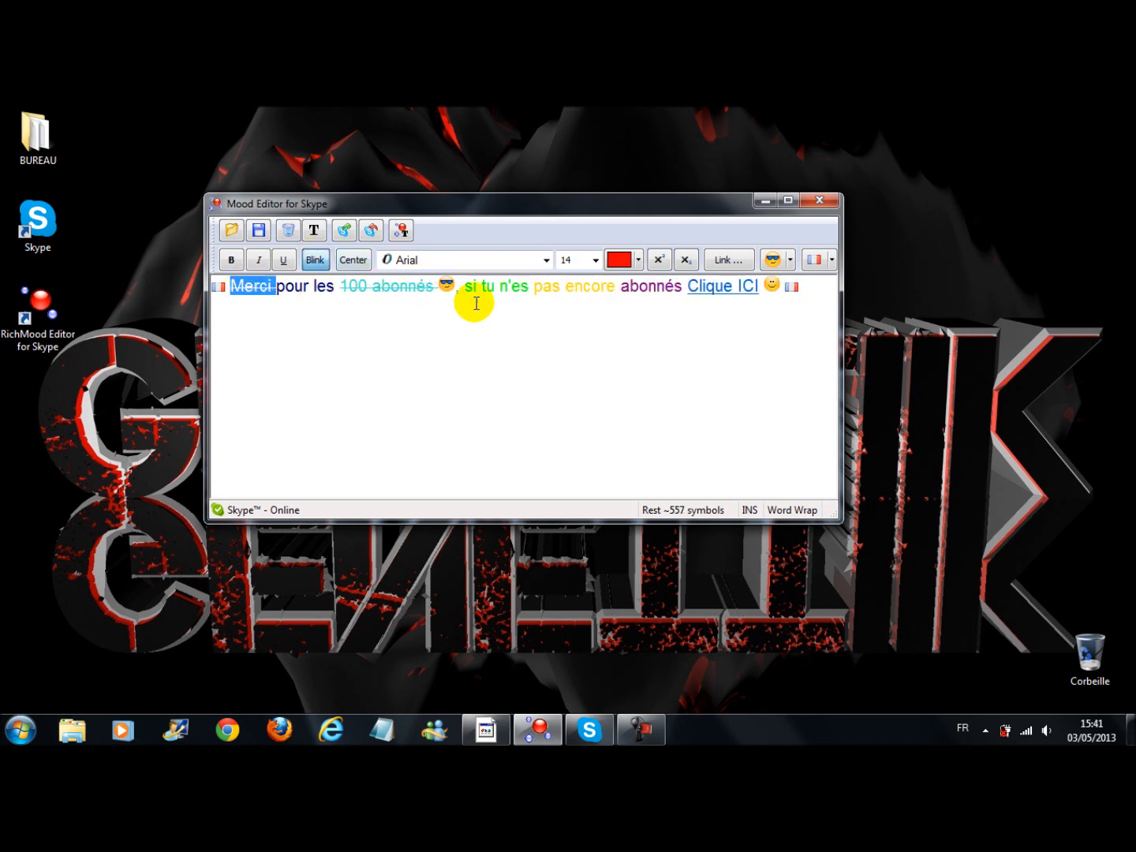
double_click(651, 289)
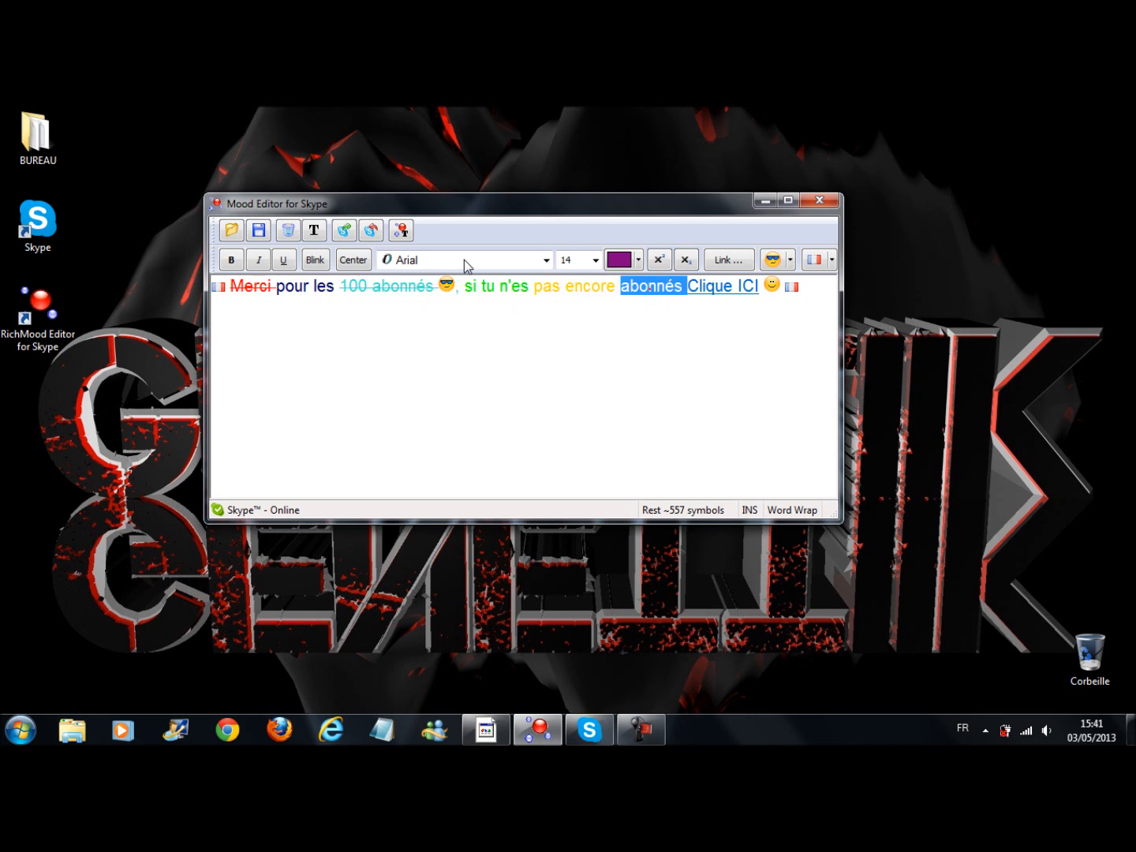
click(801, 287)
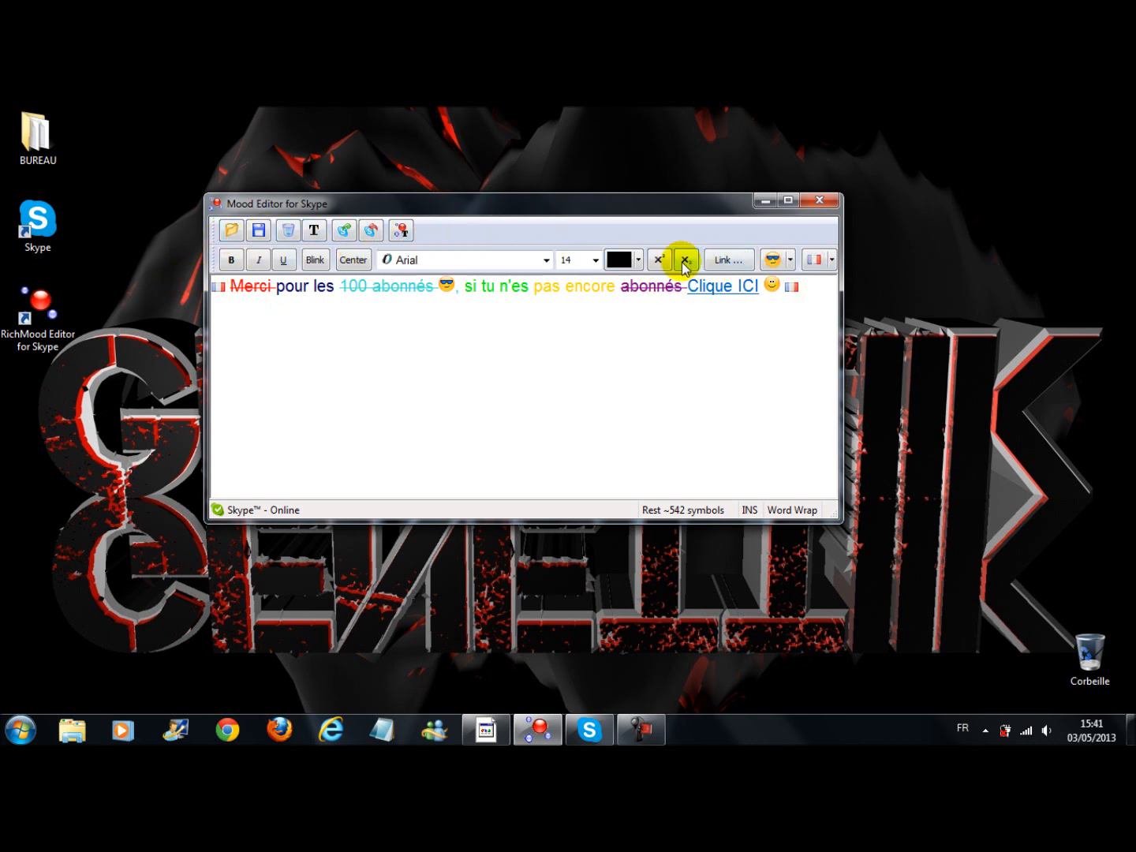
Look through the available text colors, font sizes and fonts without changing the message
click(638, 261)
click(638, 261)
click(595, 259)
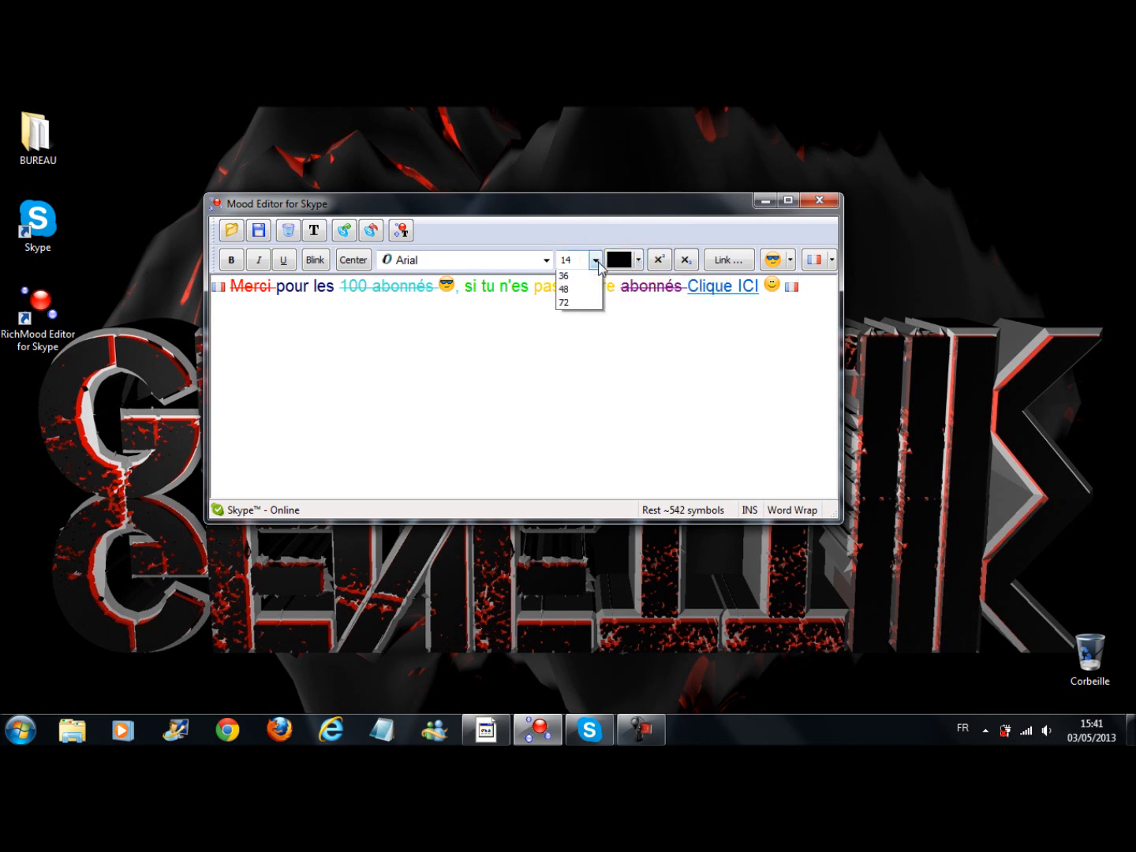
click(593, 260)
click(546, 262)
scroll(465, 434, down, 2)
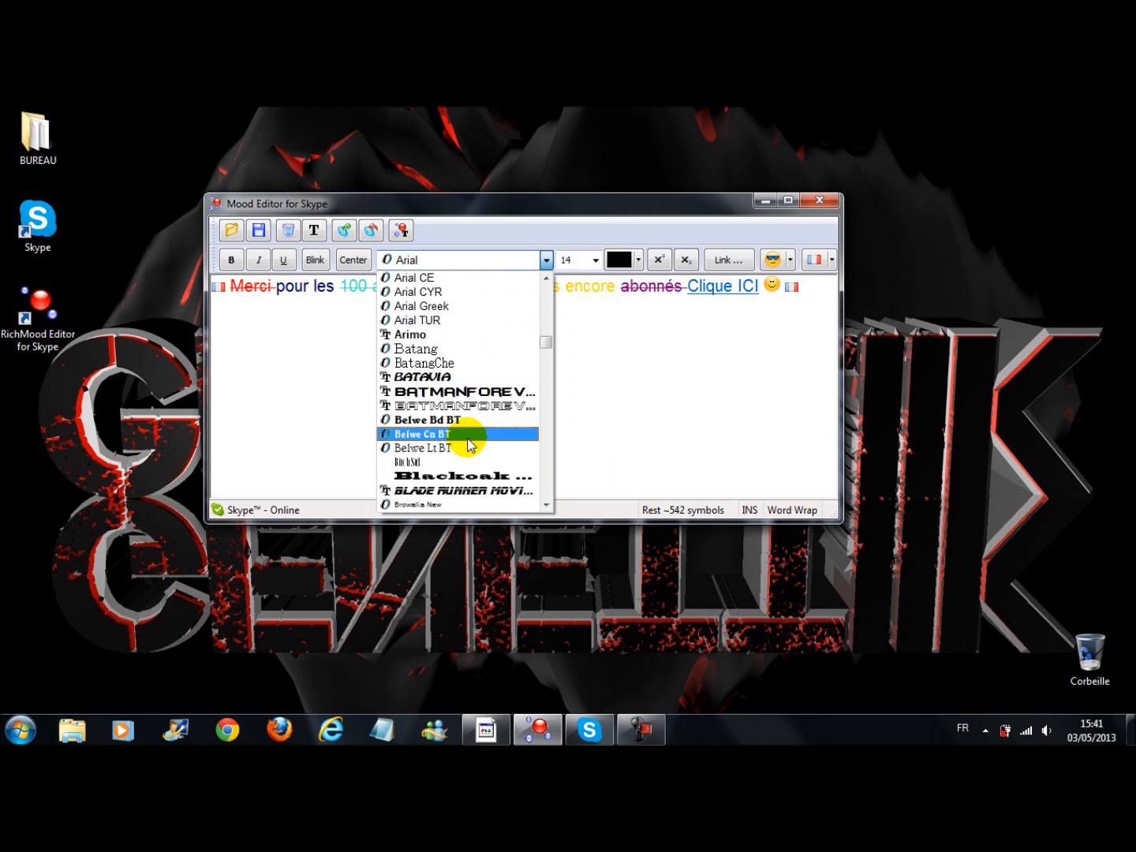
scroll(465, 434, down, 3)
drag(544, 349, 547, 258)
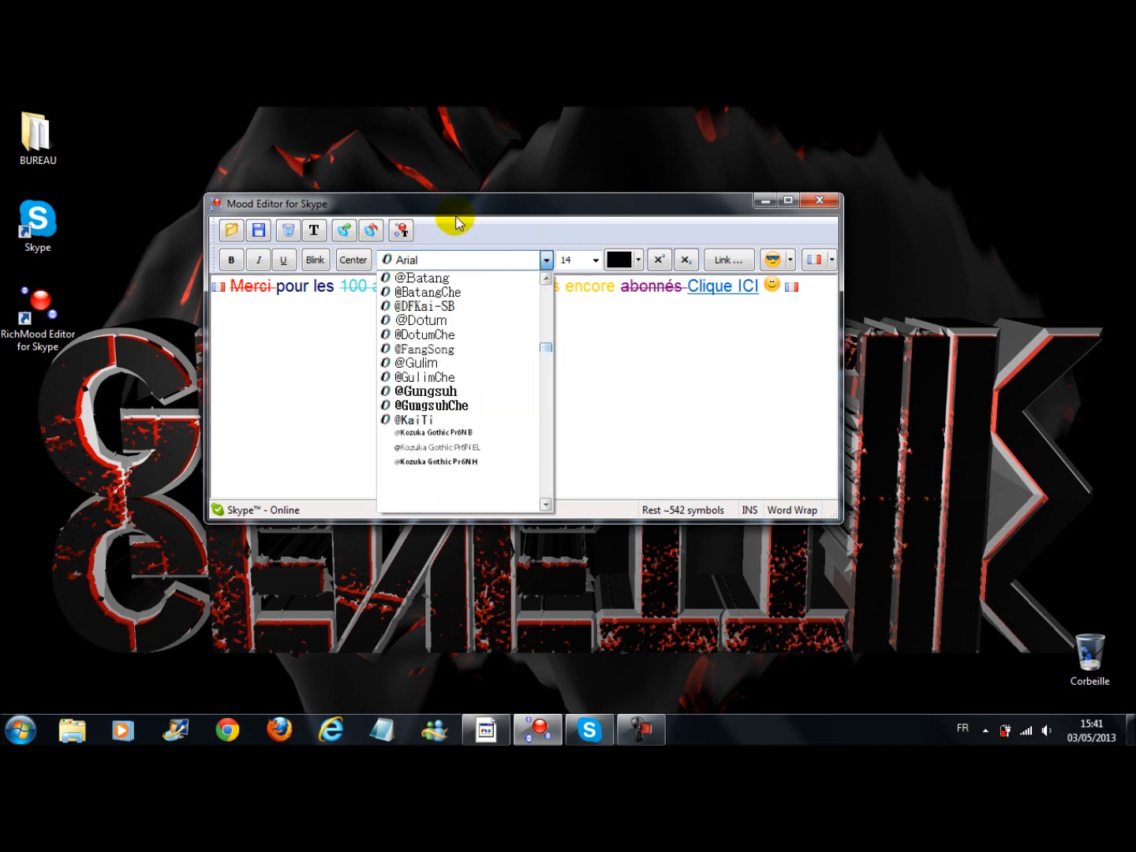
drag(478, 208, 493, 196)
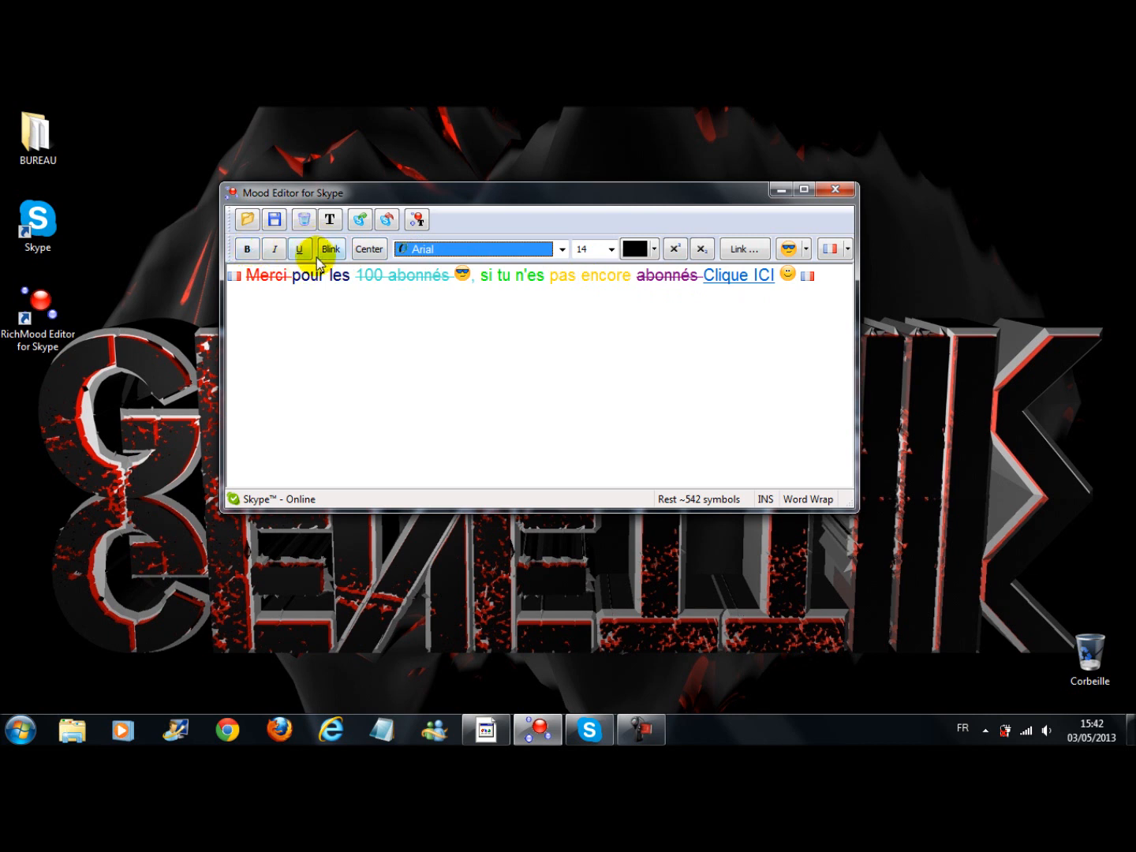
Try the underline style on the dark blue word "pour" in the message and remove it again
double_click(306, 276)
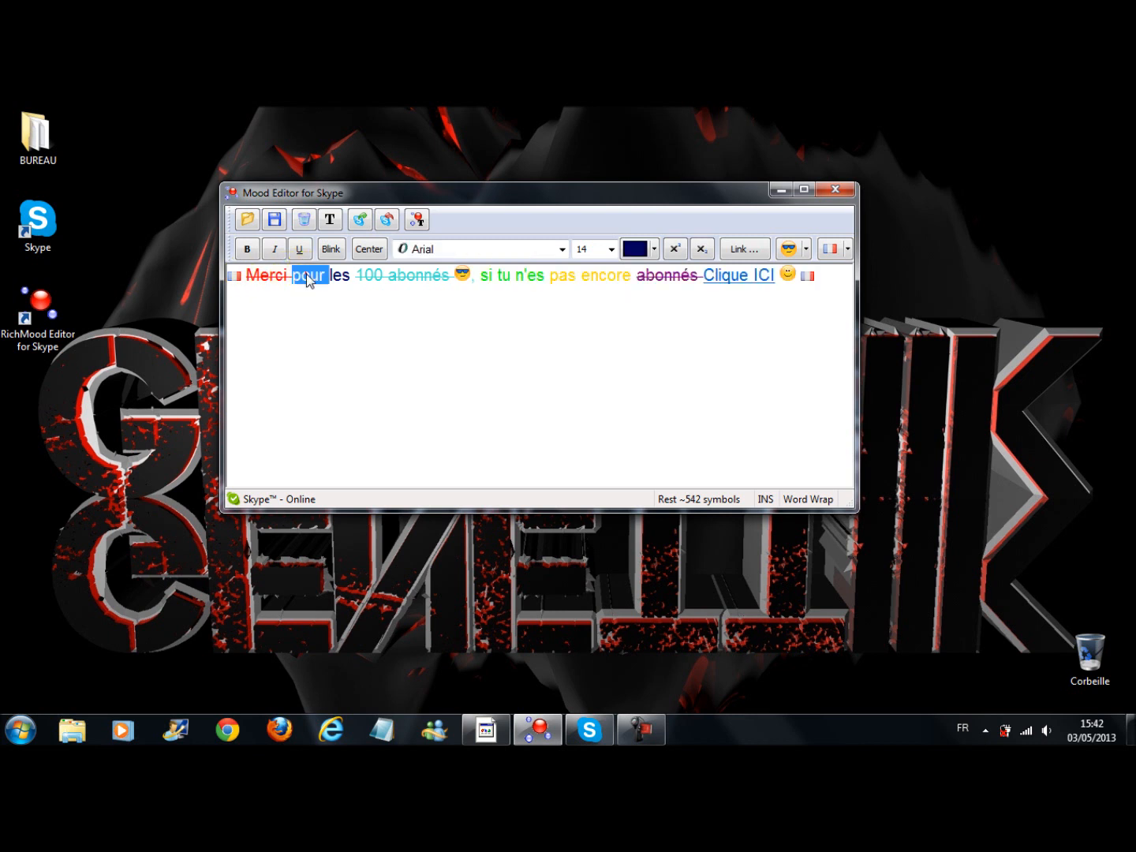
click(331, 251)
double_click(337, 274)
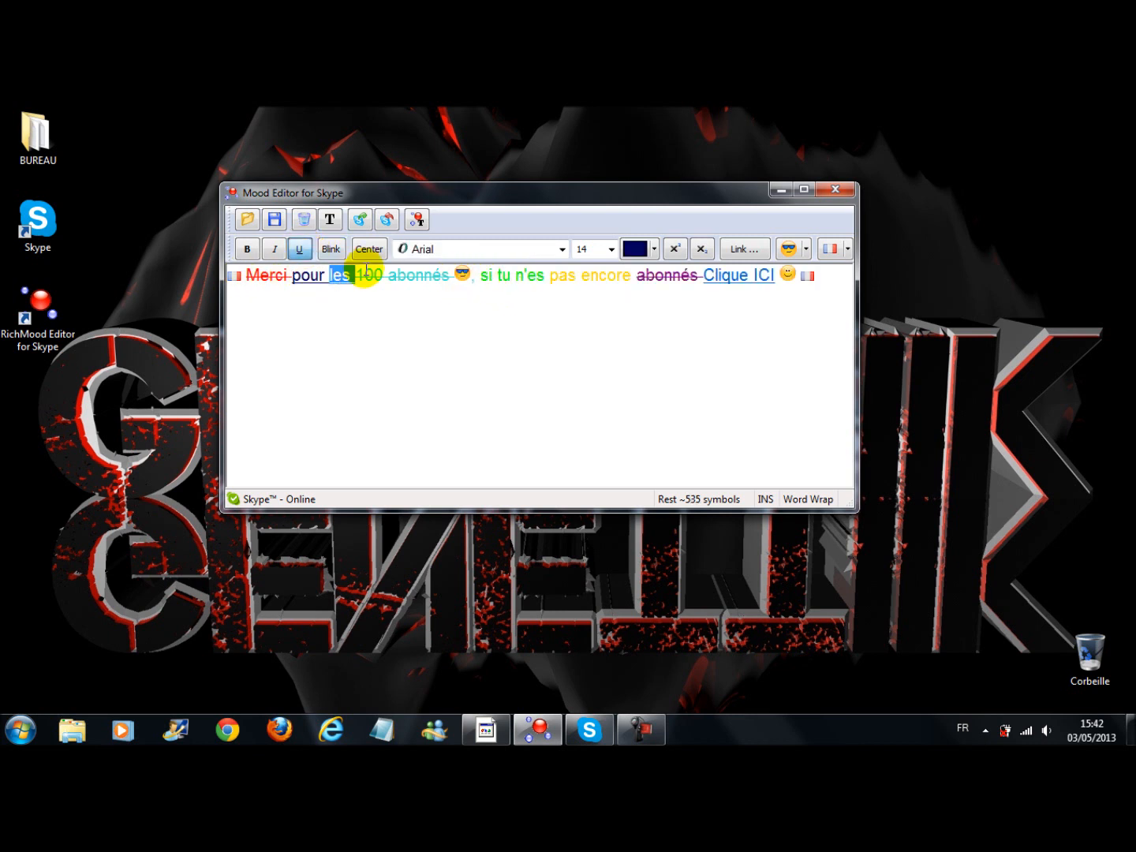
double_click(314, 275)
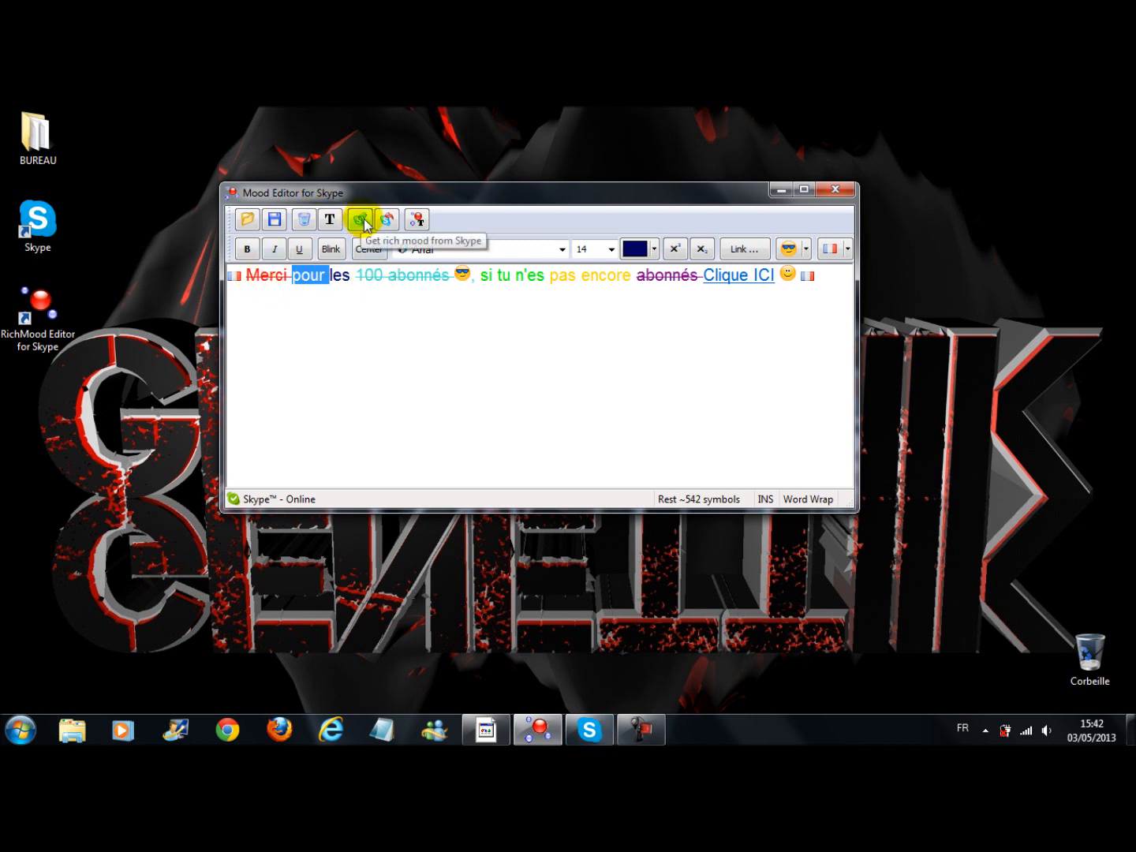
click(276, 301)
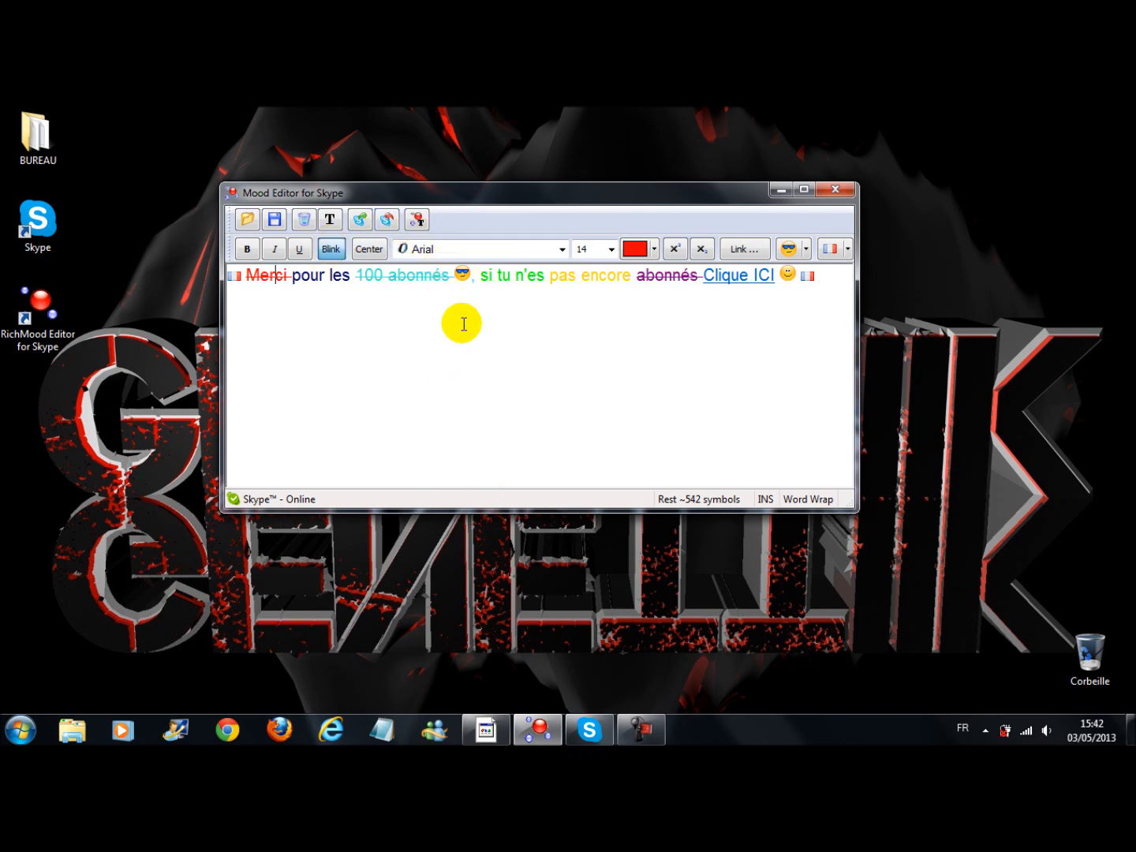
Switch to Skype, open the profile's mood message to view its plain text, and confirm the entry
click(590, 733)
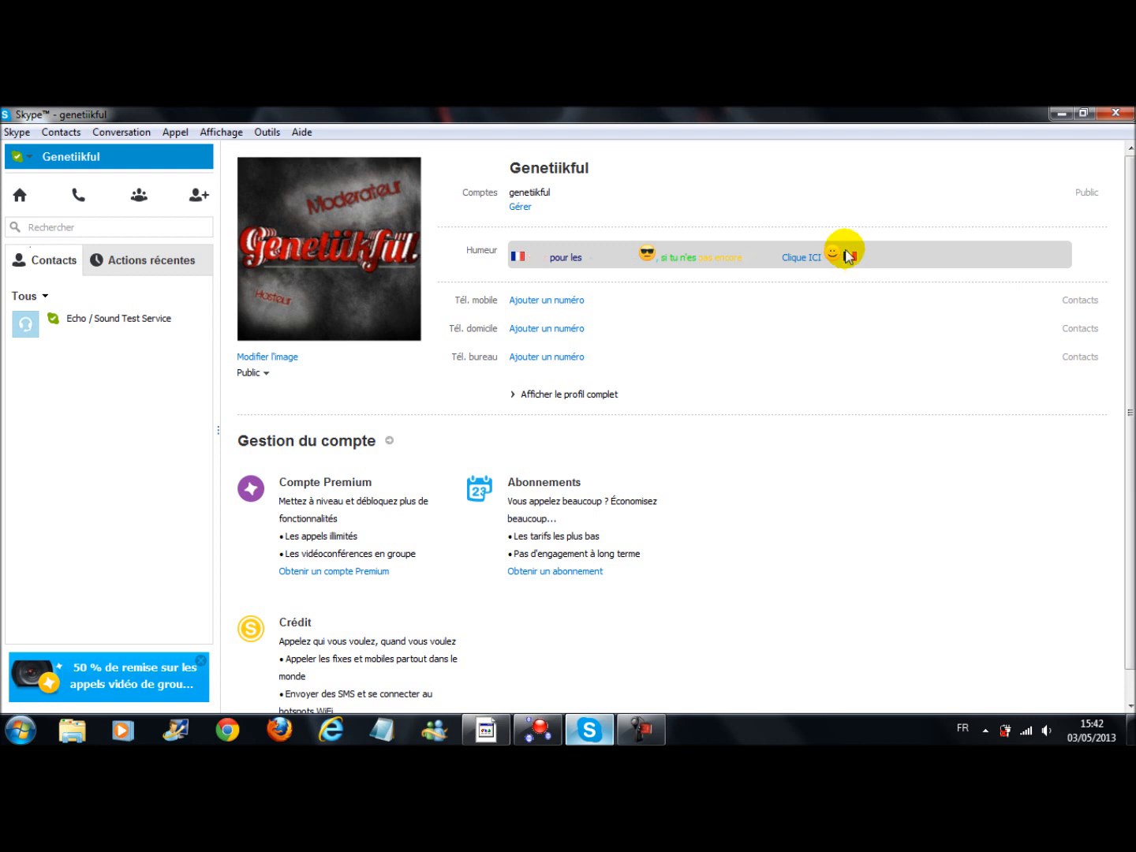
click(878, 260)
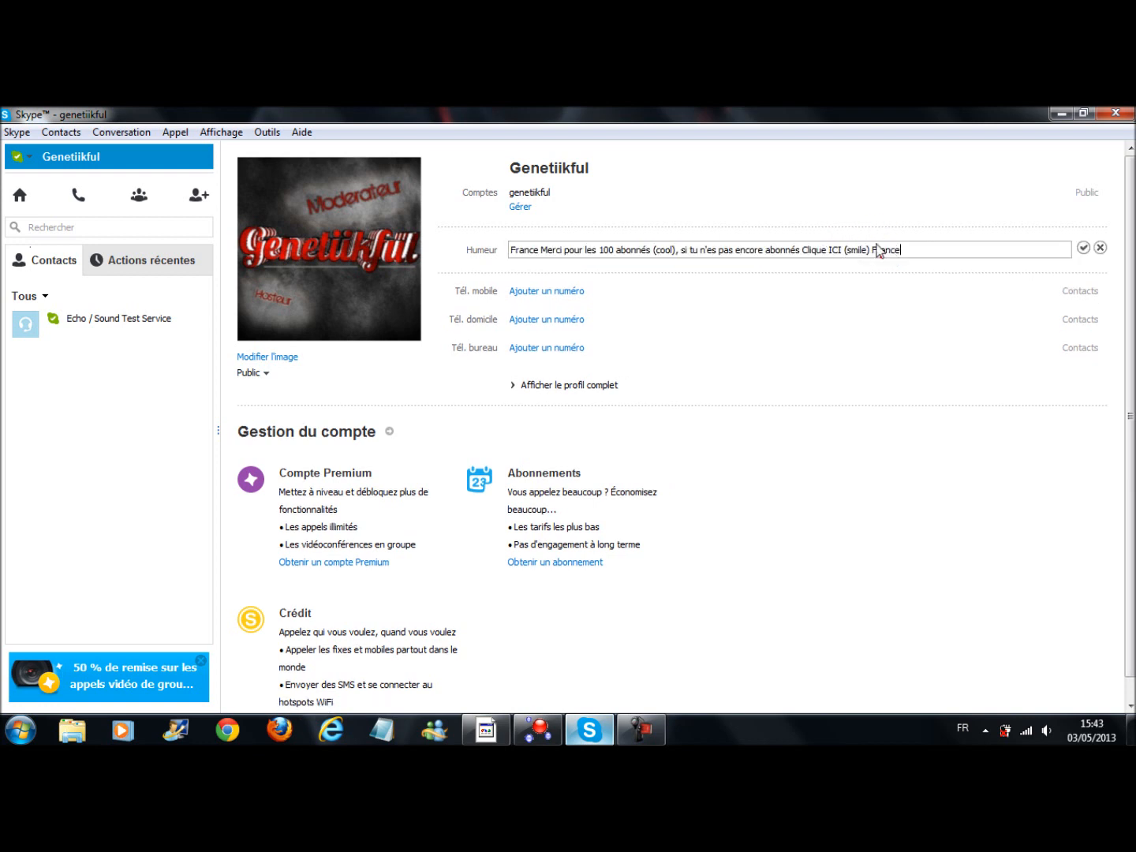
click(1085, 246)
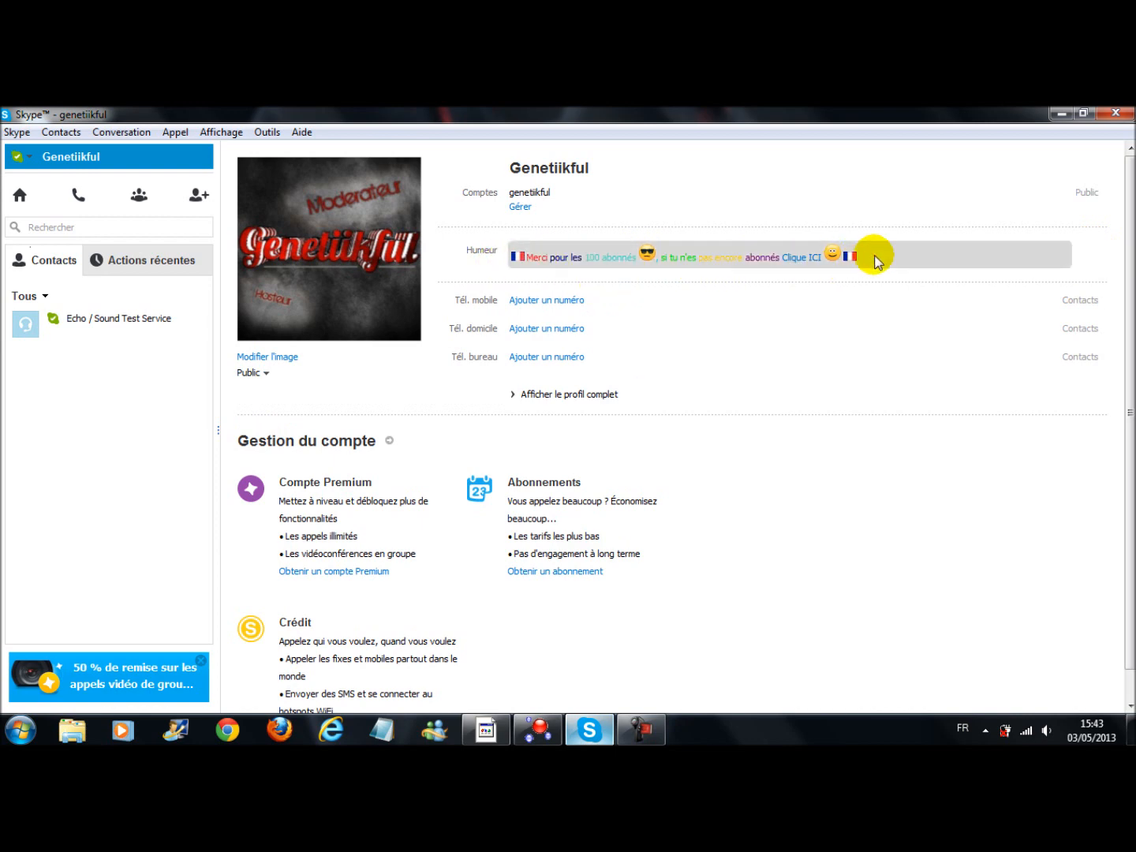
Switch back to Mood Editor for Skype and place the cursor at the end of the message, after the last flag
click(536, 729)
drag(447, 191, 414, 249)
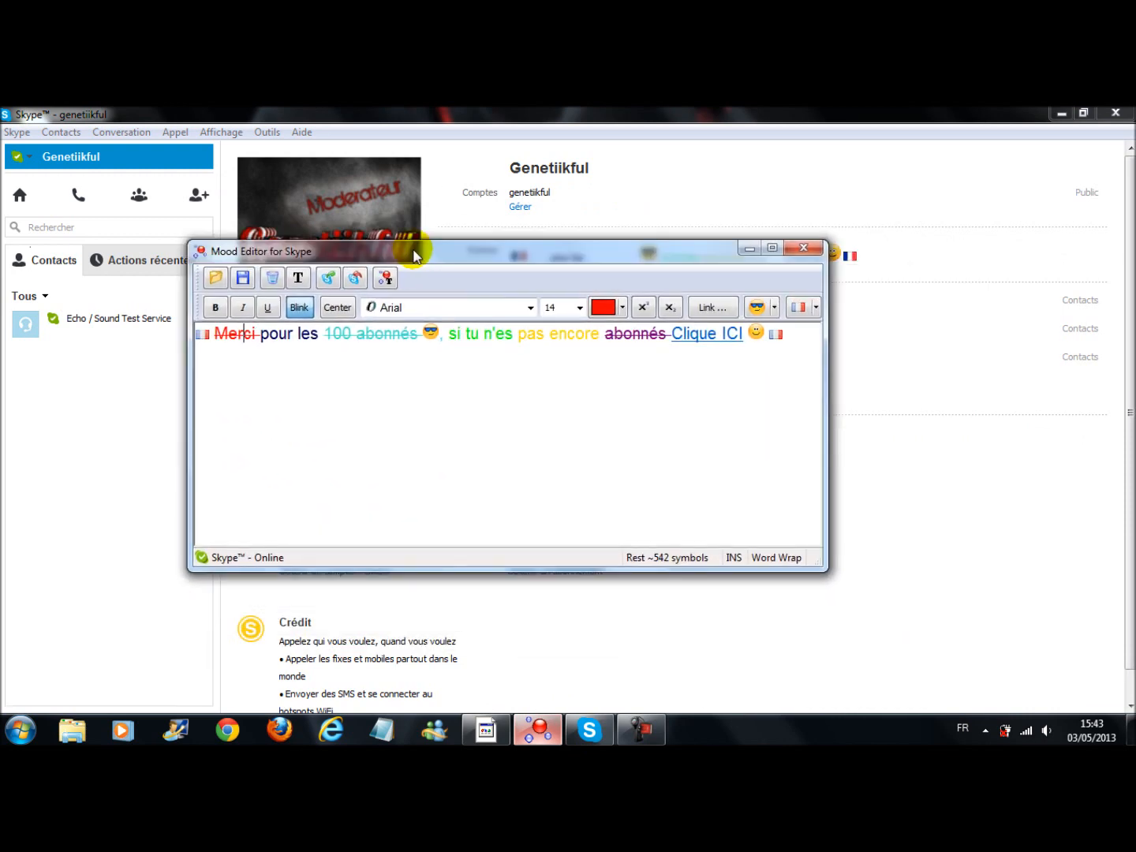
click(778, 334)
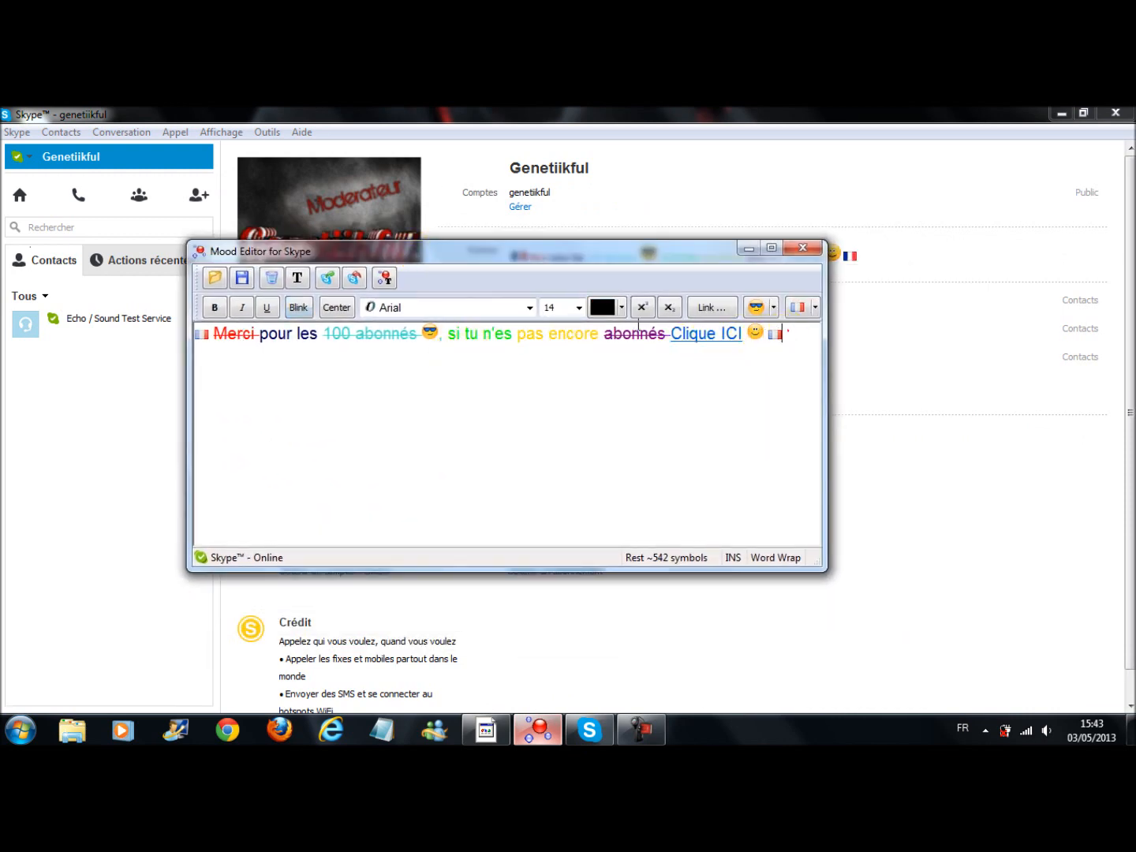
click(754, 333)
click(791, 334)
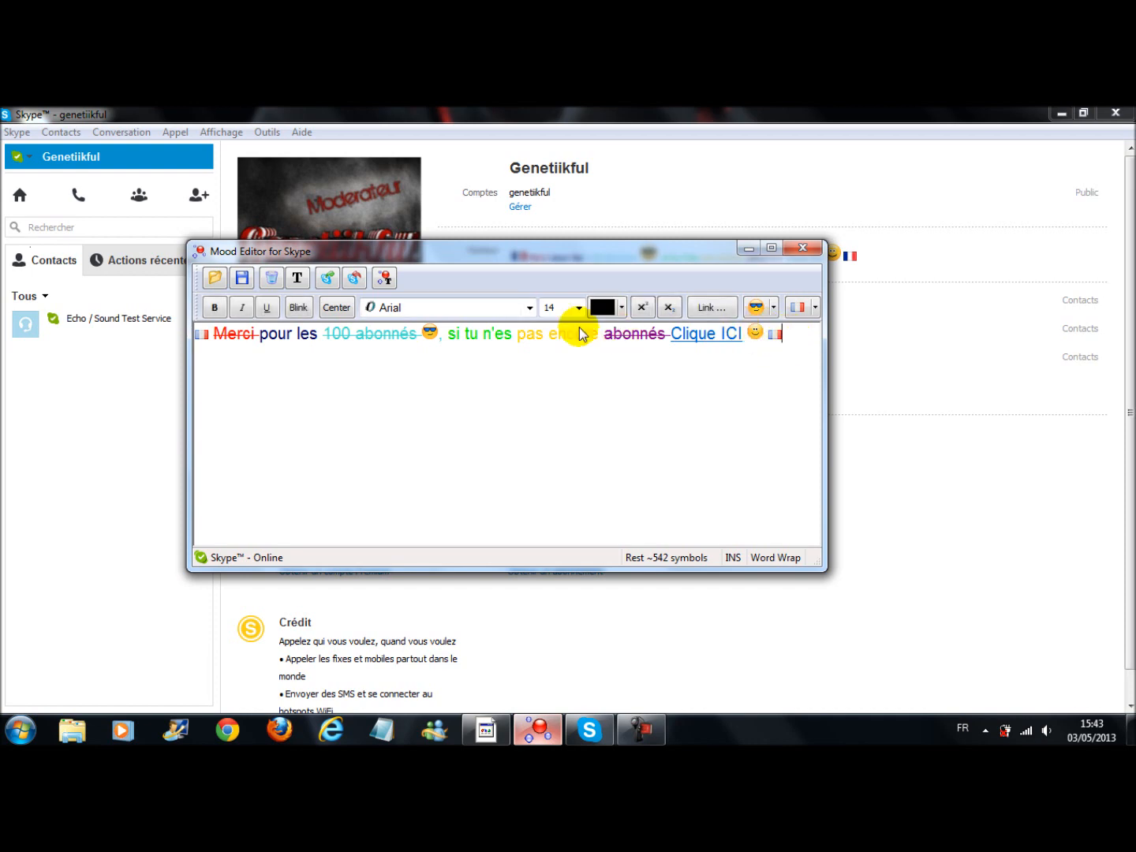
Minimize the Skype and Mood Editor windows to show the desktop
click(1017, 112)
click(1061, 113)
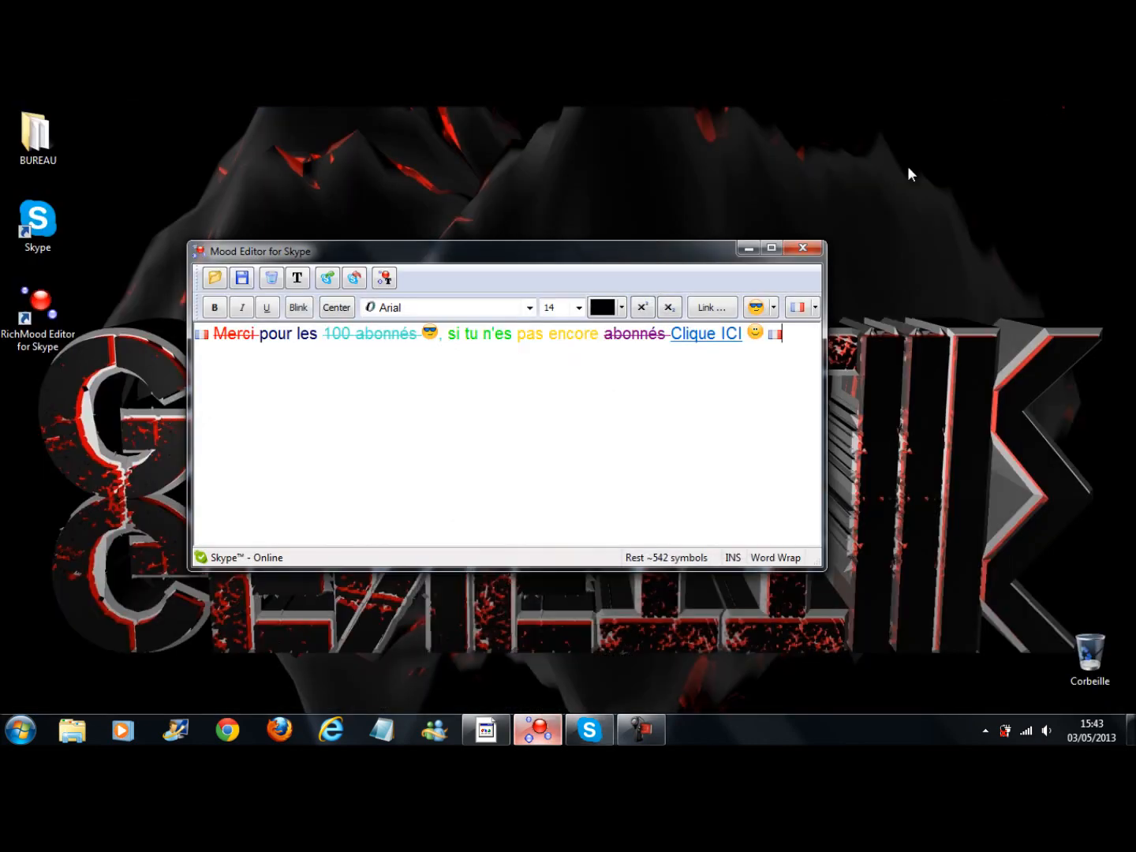
click(742, 250)
drag(803, 133, 39, 711)
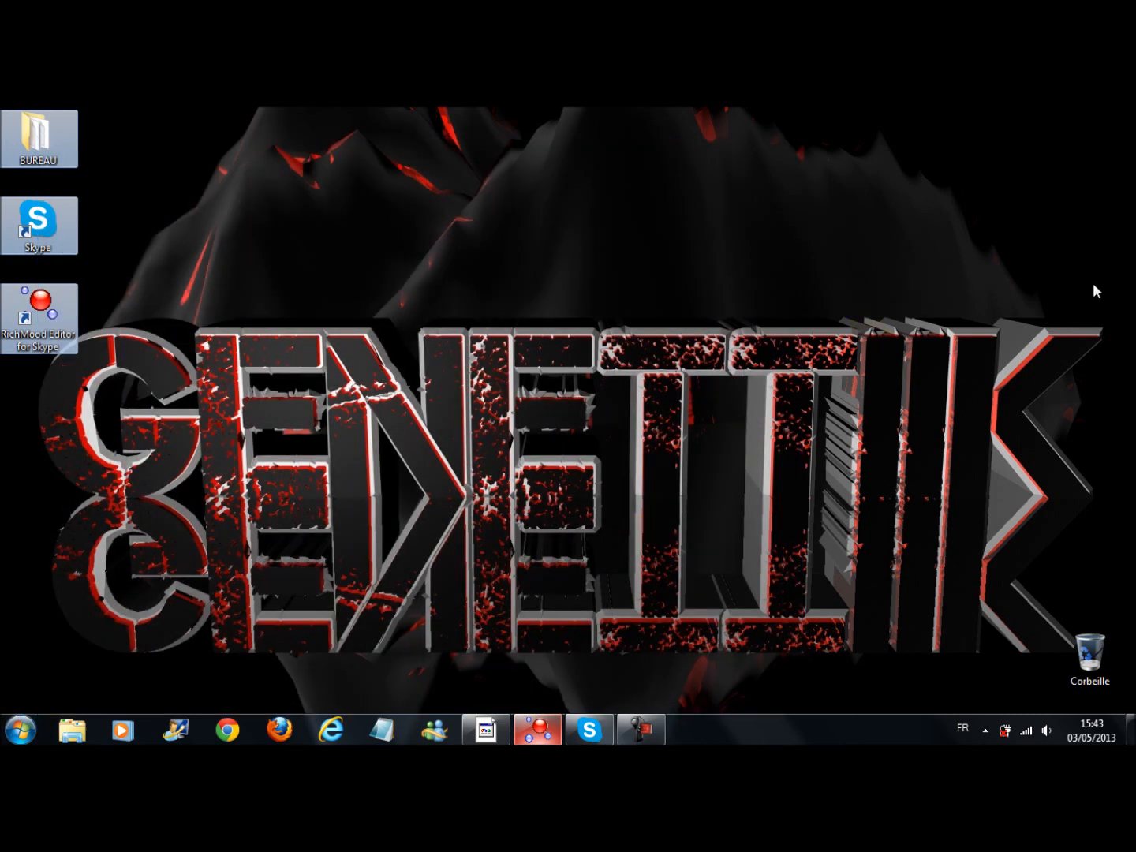
drag(1111, 297, 28, 674)
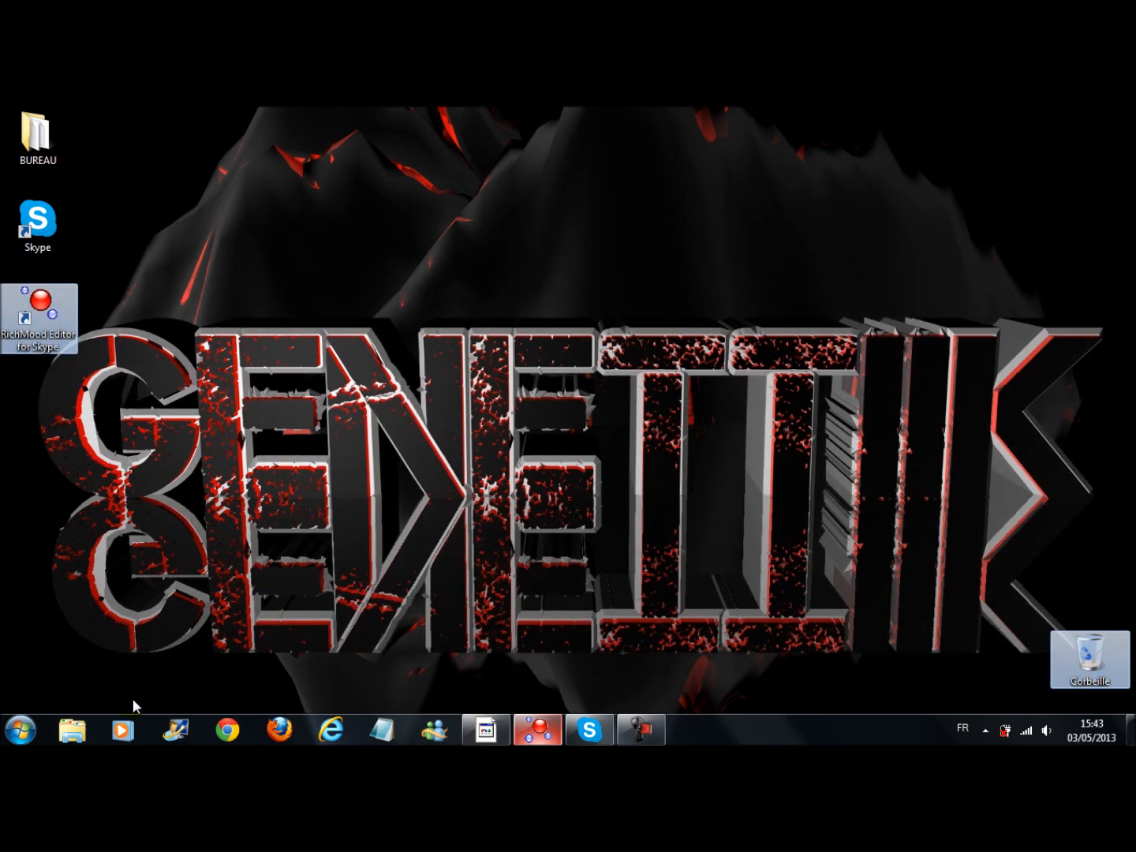
Switch to Skype to check the colored, blinking mood message in the profile, and minimize the window
click(589, 730)
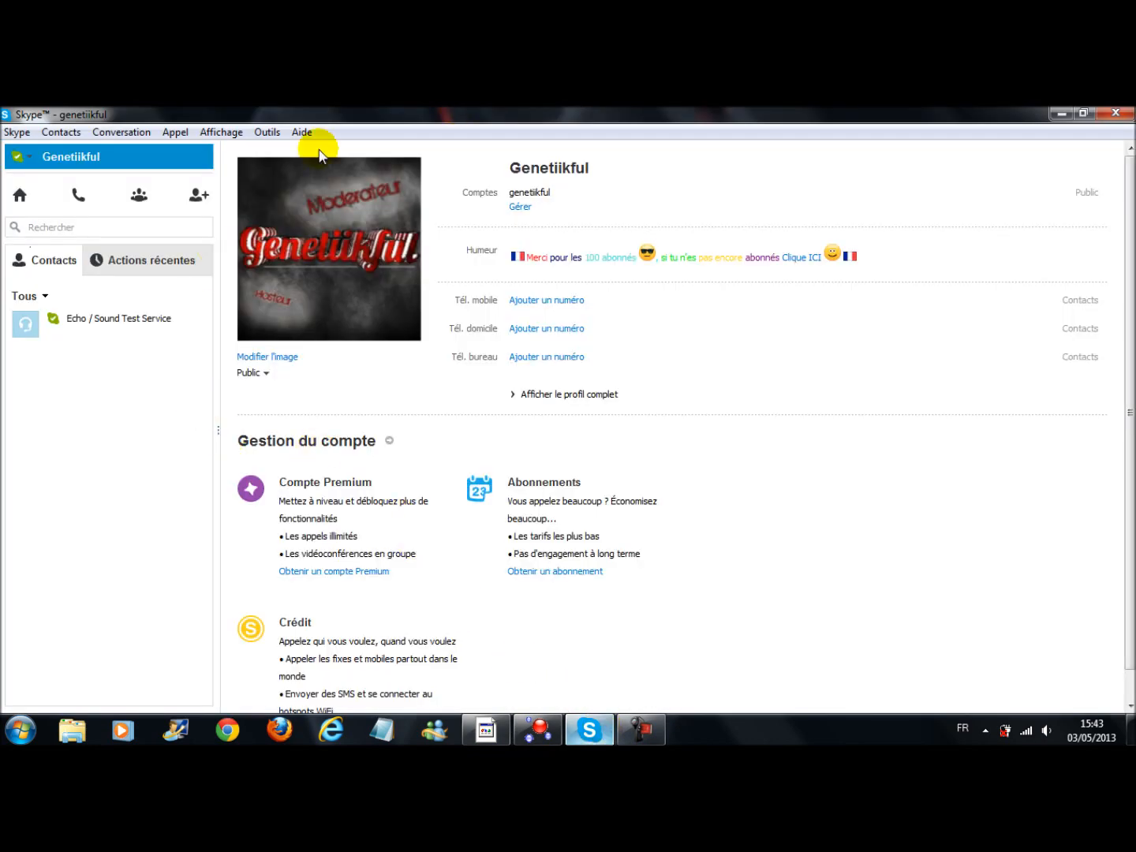
click(1057, 112)
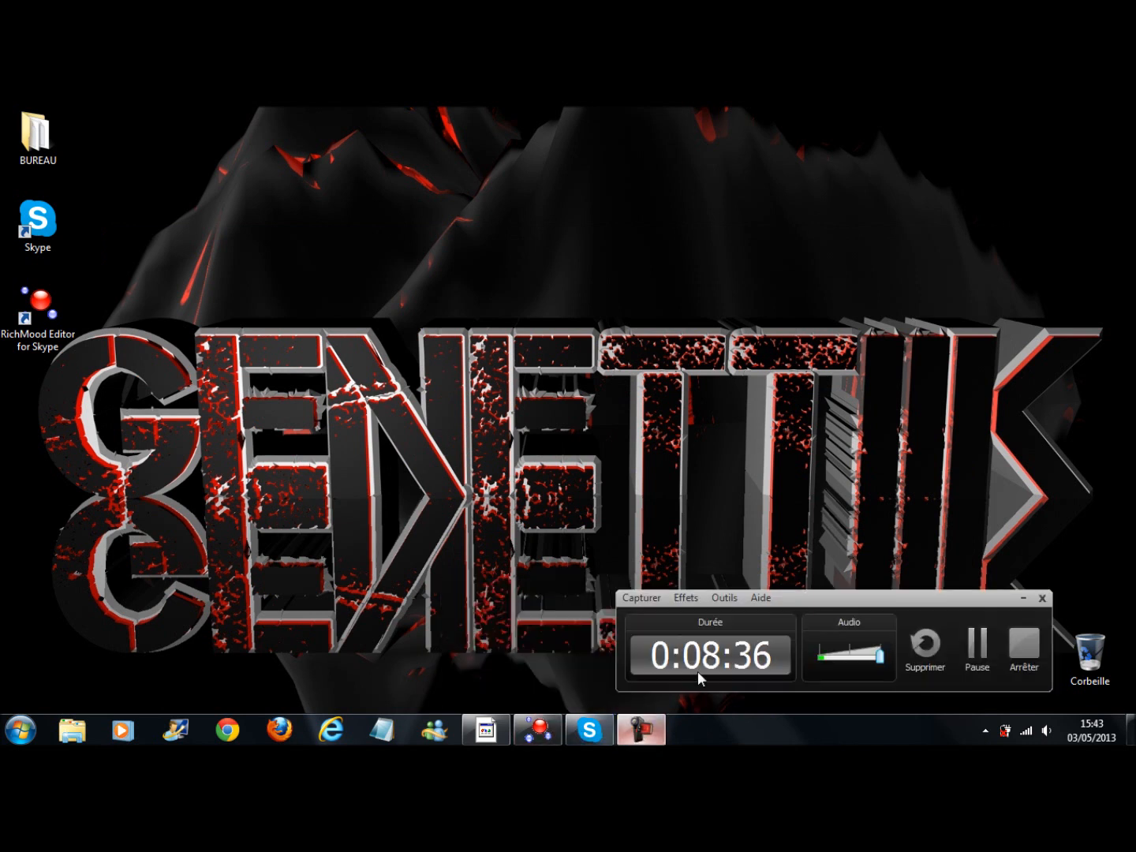
click(633, 738)
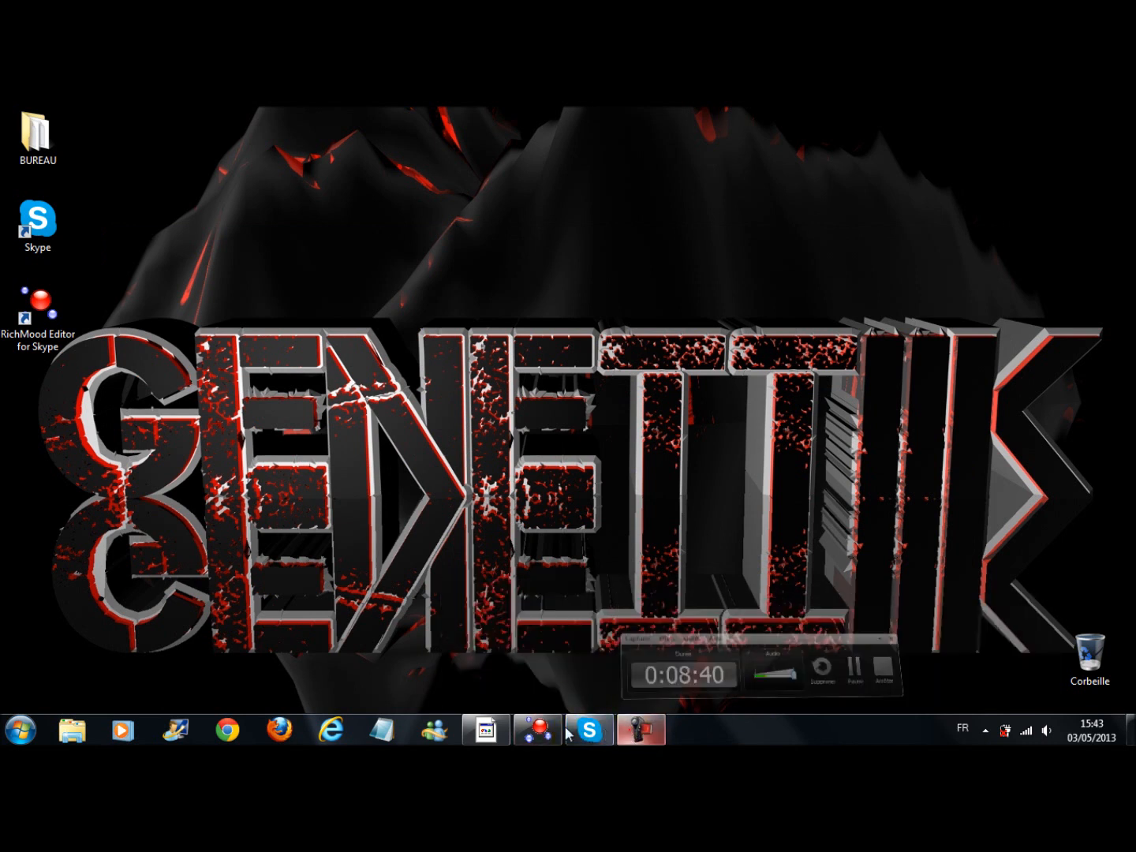
click(537, 734)
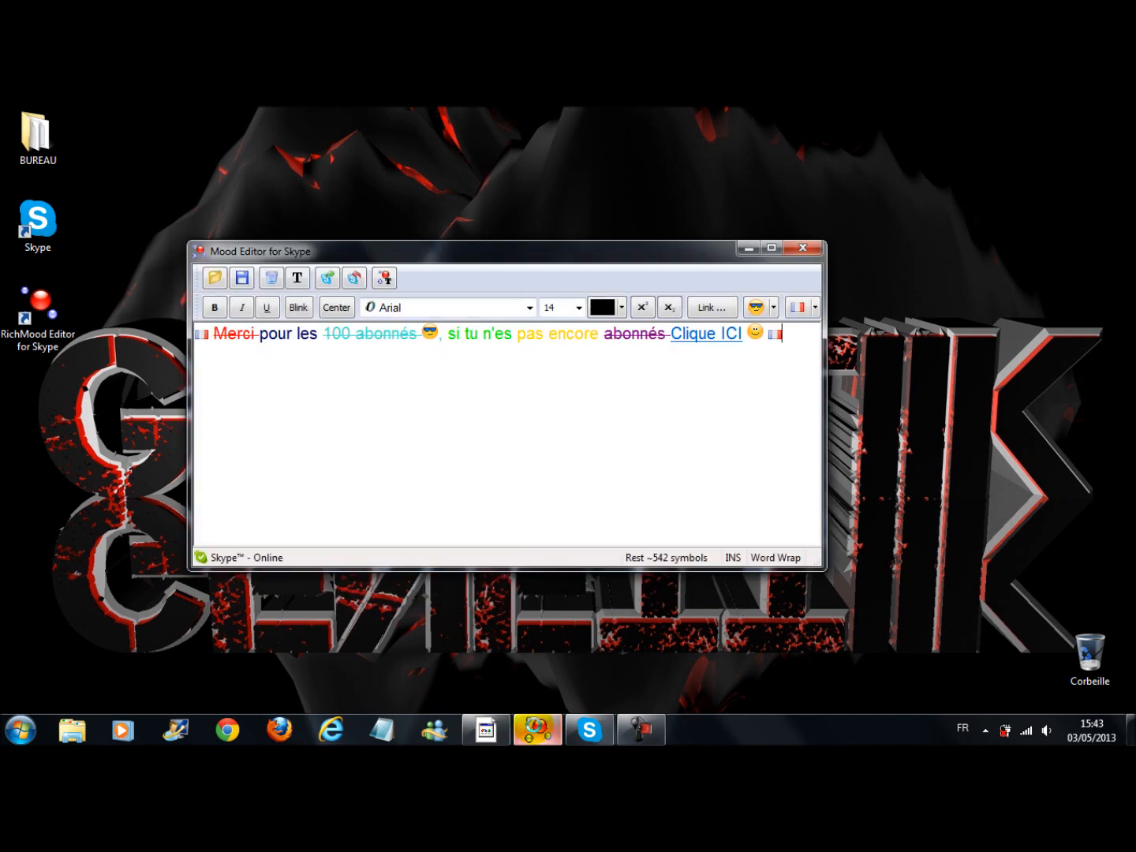
mouse_move(520, 260)
mouse_down()
mouse_move(749, 241)
mouse_move(660, 272)
mouse_move(579, 337)
mouse_move(556, 337)
mouse_up()
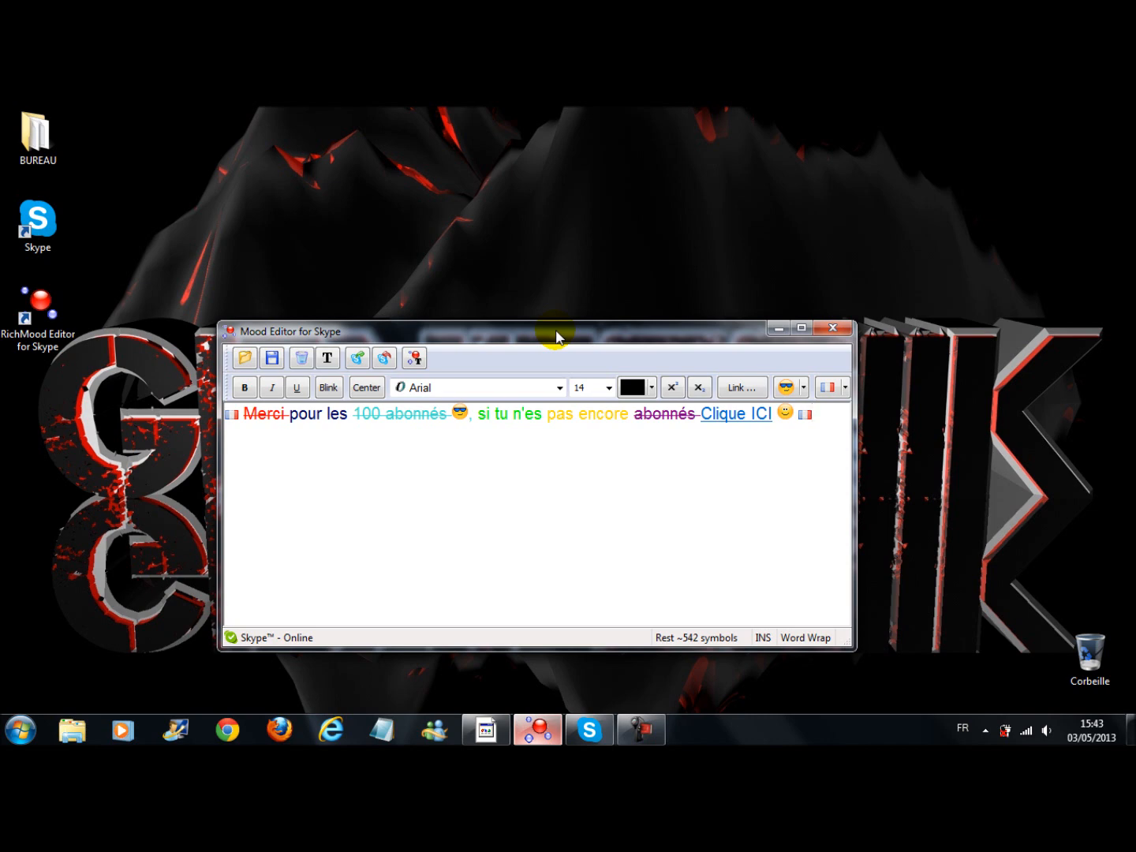
click(778, 330)
drag(819, 304, 308, 664)
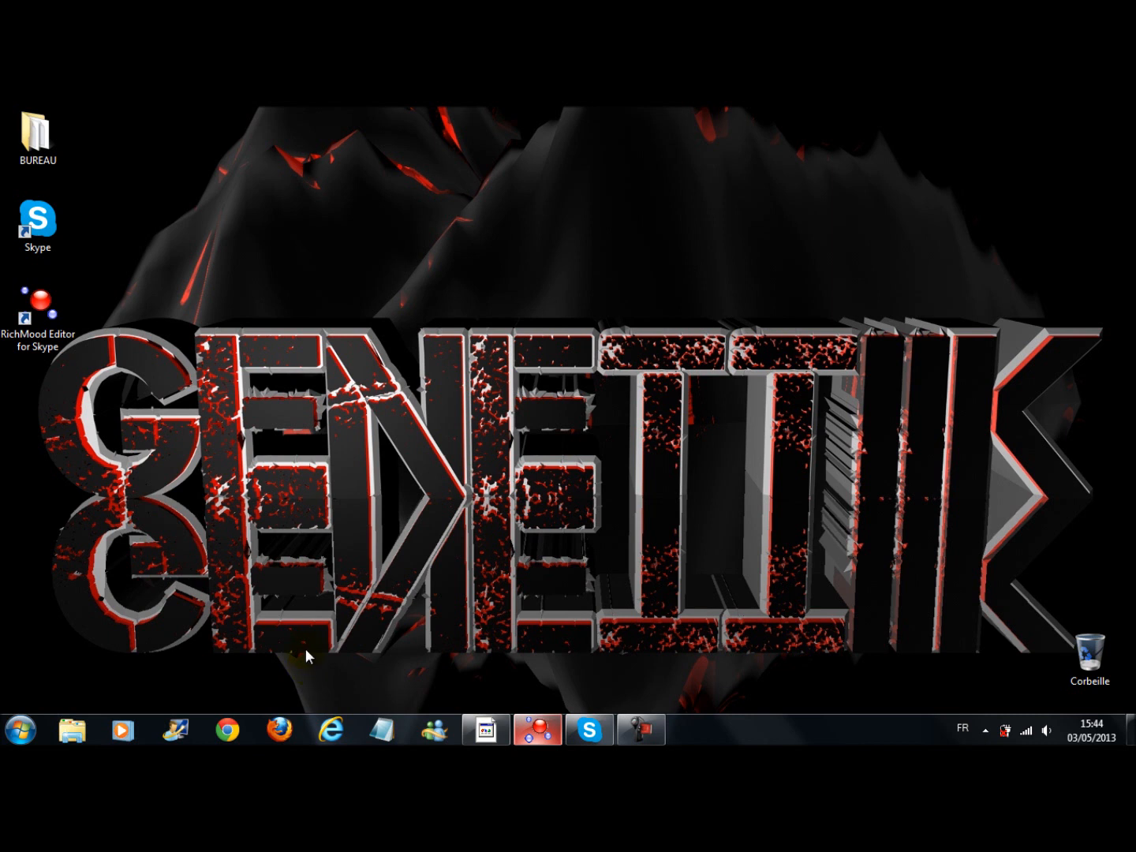
drag(311, 670, 211, 654)
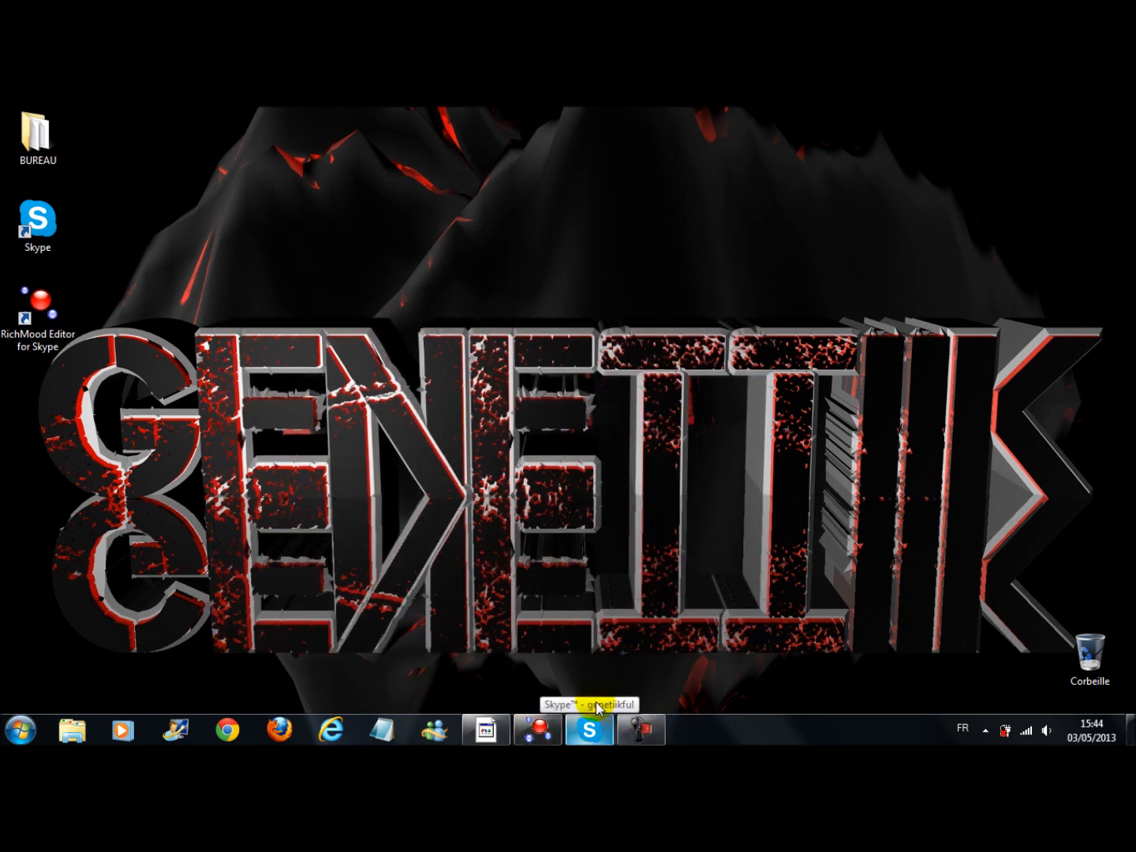
drag(328, 315, 979, 653)
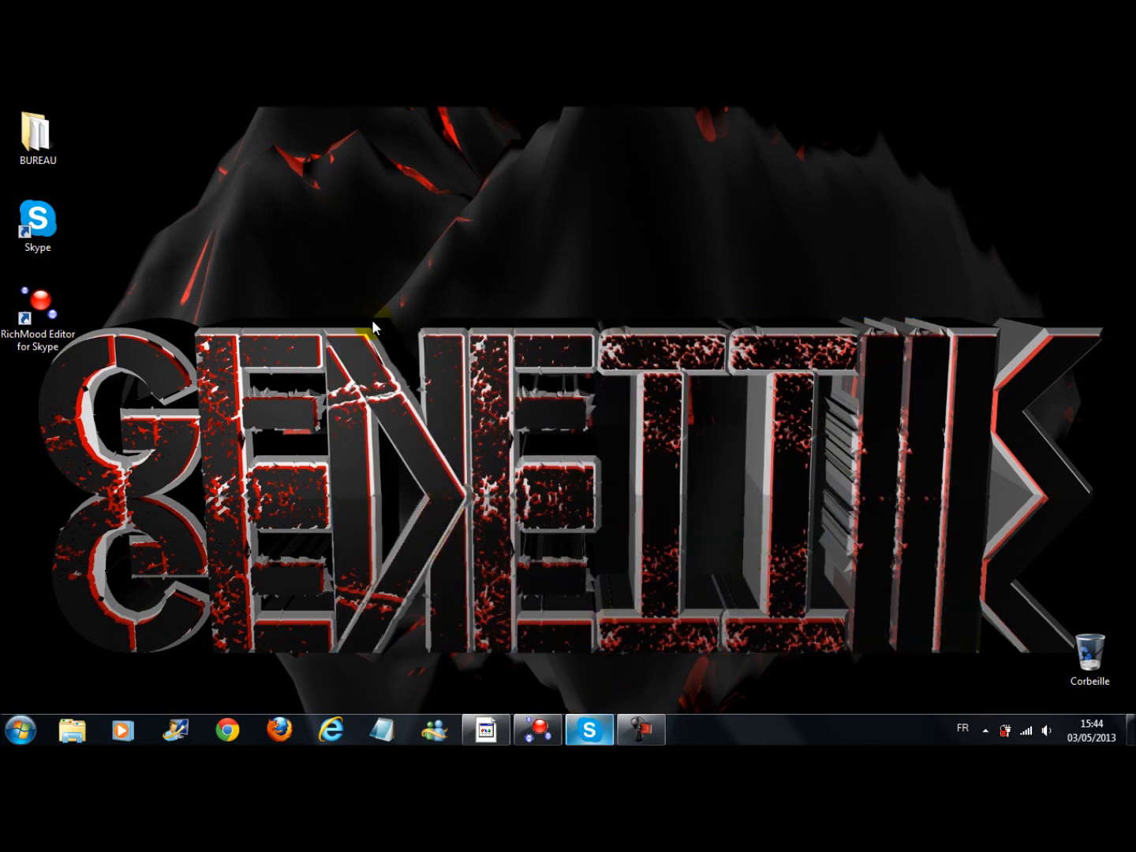
drag(377, 318, 979, 653)
drag(512, 126, 974, 319)
drag(323, 319, 739, 634)
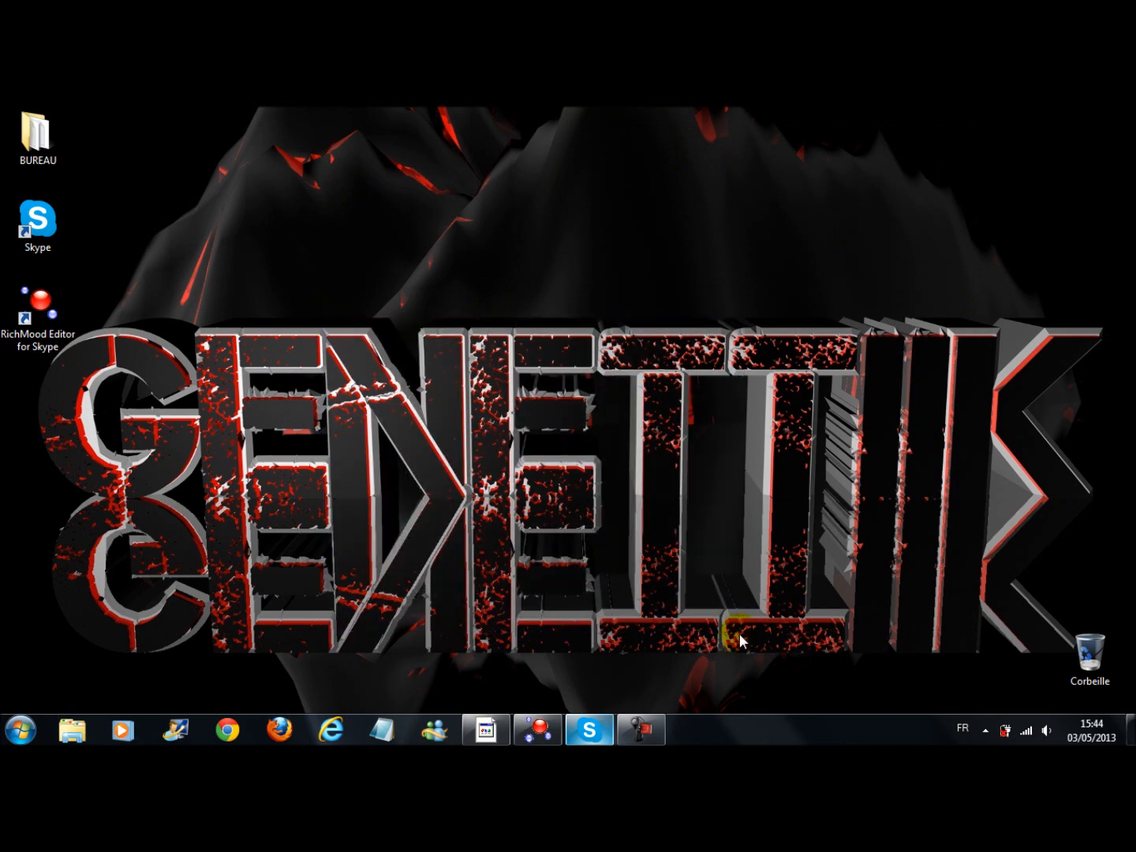